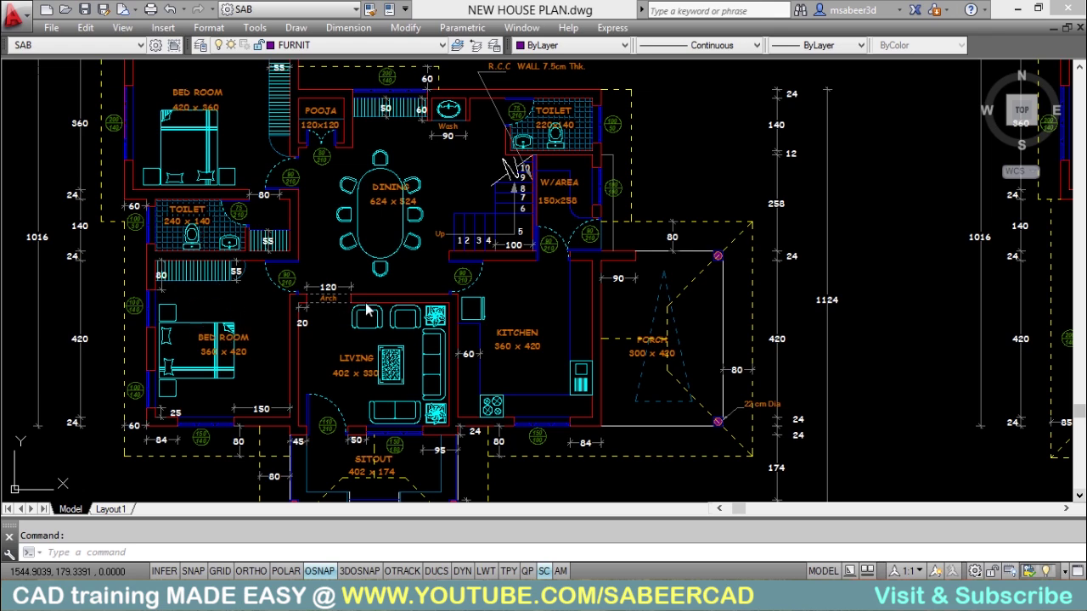
Pan across NEW HOUSE PLAN.dwg to view the ground-floor and first-floor plans and the front elevation
{"action": "left_click_drag", "start_coordinate": [720, 296], "coordinate": [318, 303]}
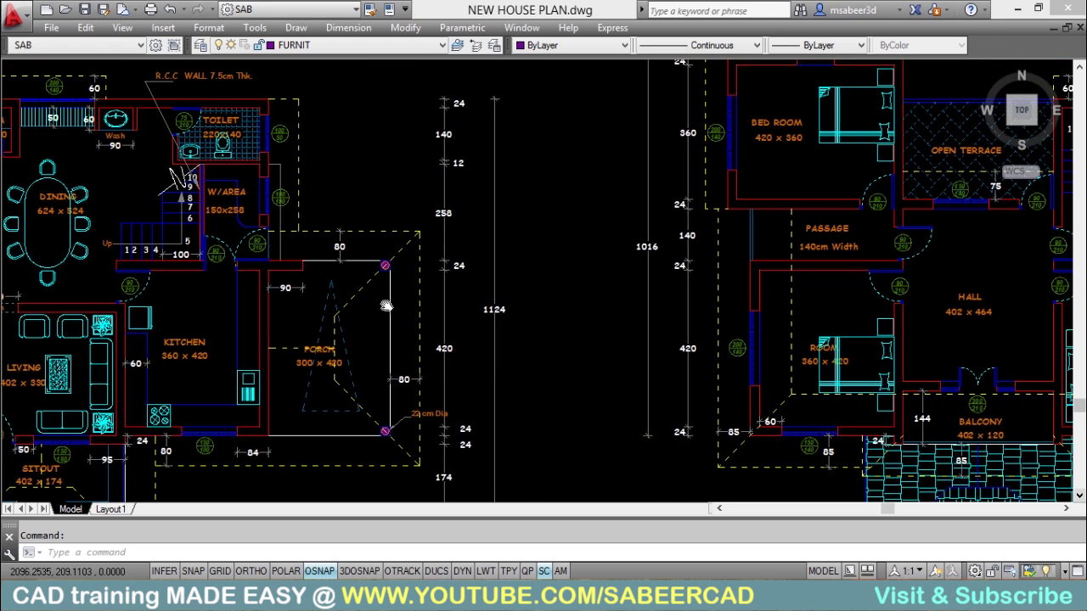
{"action": "left_click_drag", "start_coordinate": [1079, 377], "coordinate": [837, 402]}
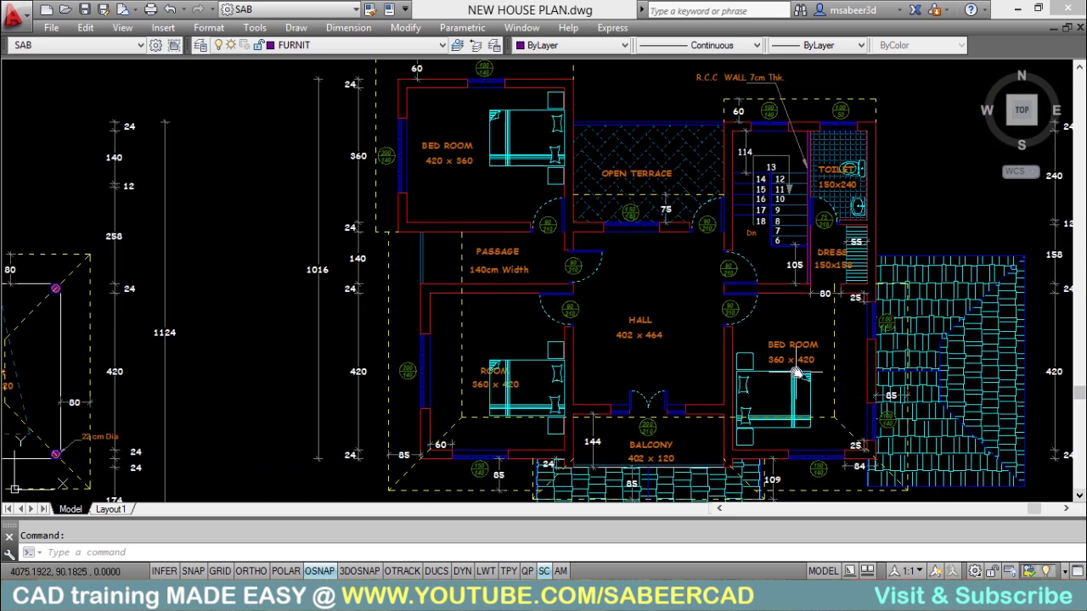
{"action": "left_click_drag", "start_coordinate": [153, 323], "coordinate": [708, 298]}
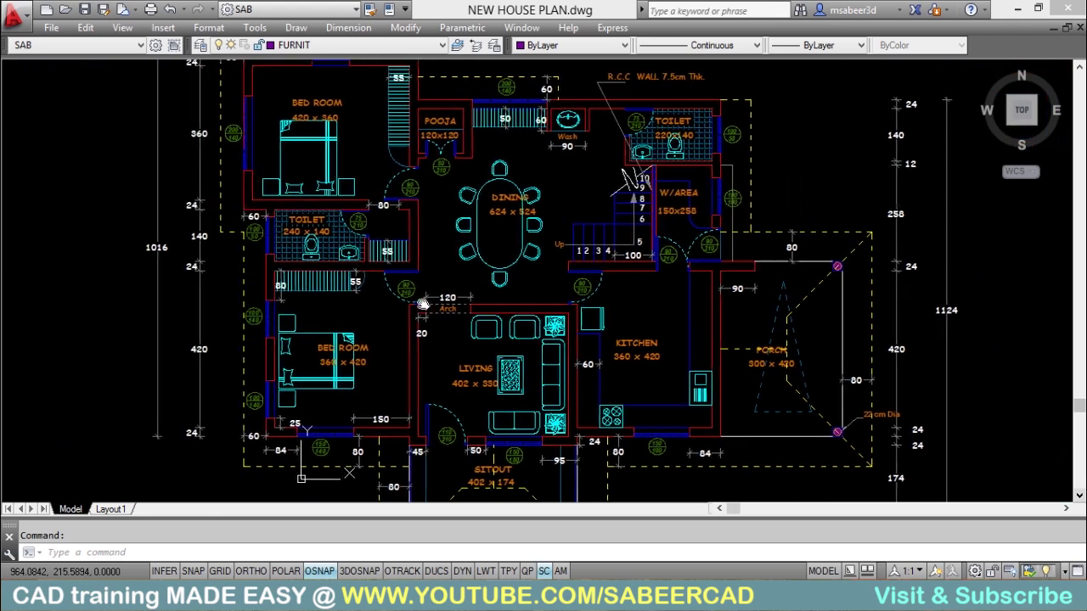
{"action": "scroll", "coordinate": [430, 257], "scroll_direction": "up", "scroll_amount": 3}
{"action": "scroll", "coordinate": [304, 338], "scroll_direction": "down", "scroll_amount": 3}
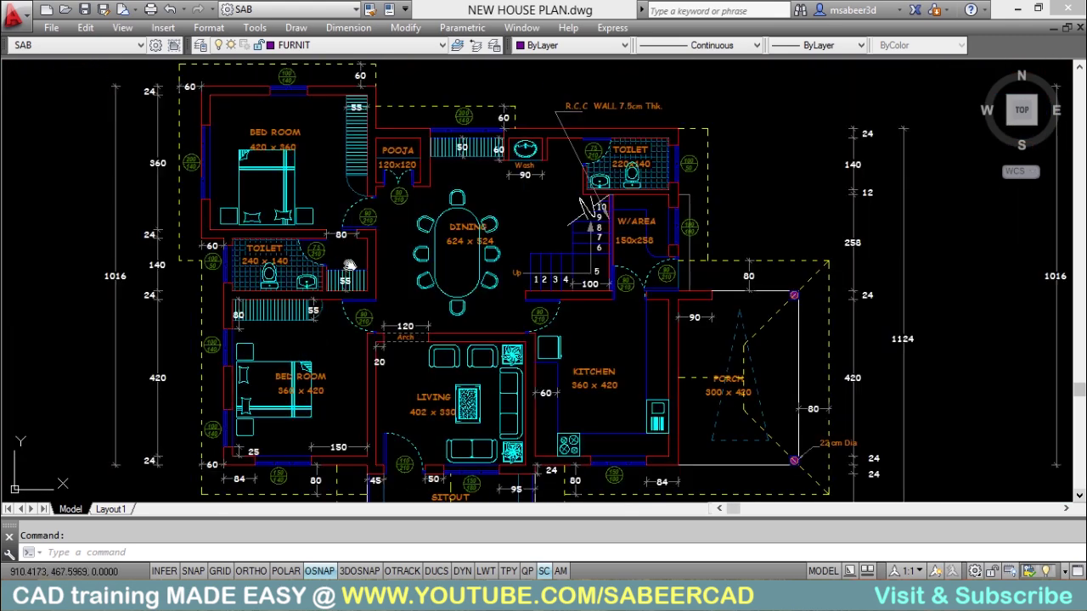
{"action": "mouse_move", "coordinate": [350, 266]}
{"action": "left_mouse_down"}
{"action": "mouse_move", "coordinate": [381, 240]}
{"action": "mouse_move", "coordinate": [371, 422]}
{"action": "mouse_move", "coordinate": [388, 385]}
{"action": "mouse_move", "coordinate": [387, 399]}
{"action": "left_mouse_up"}
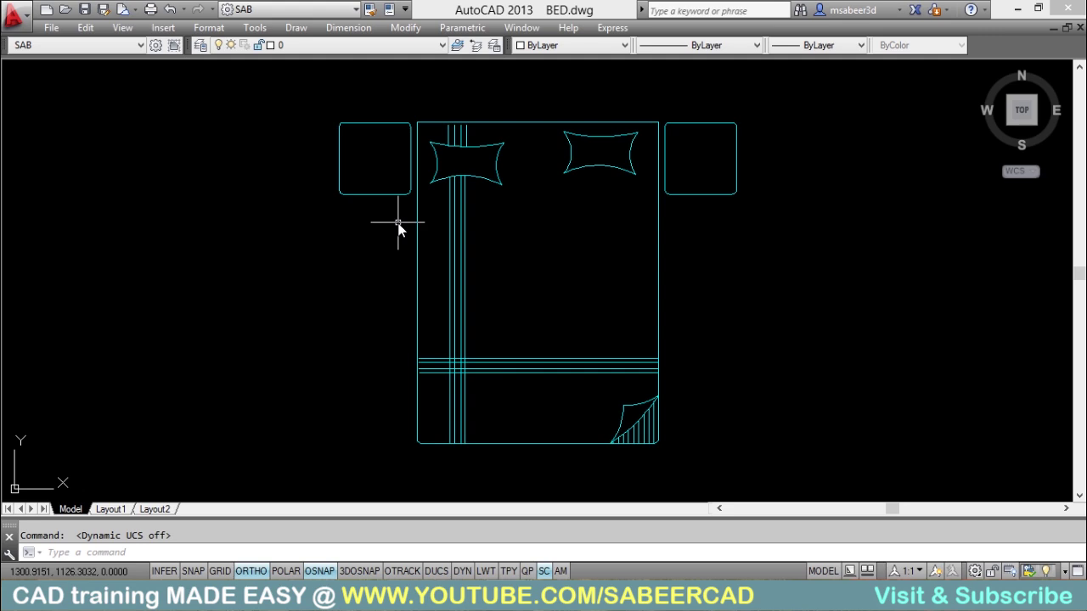
In sab.dwg, use BASE to set the base point at the midpoint of the bed's top edge
{"action": "key", "text": "ctrl+Tab"}
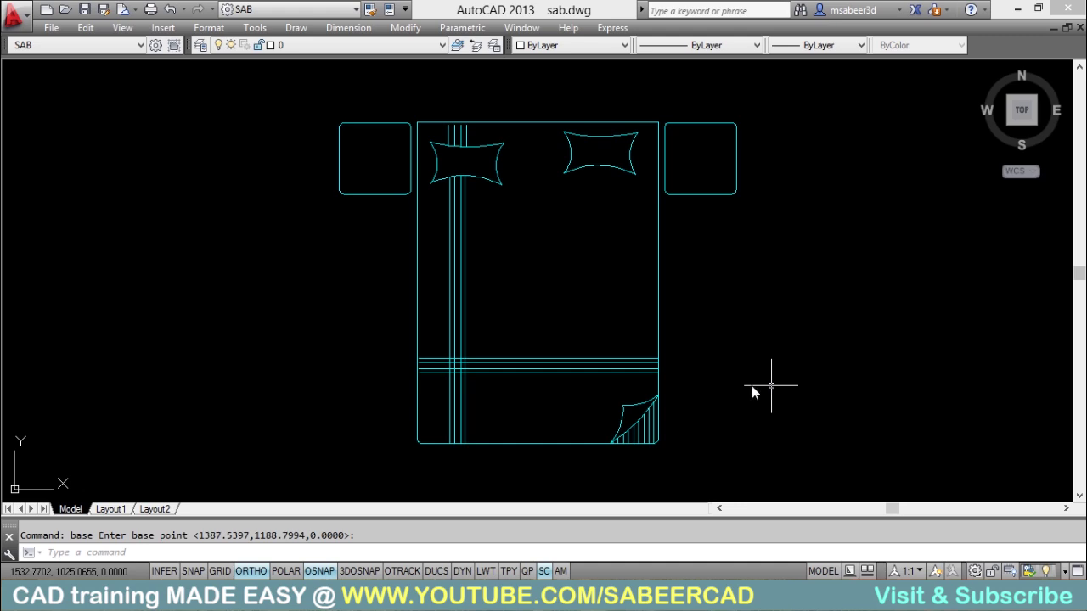
{"action": "left_click", "coordinate": [122, 551]}
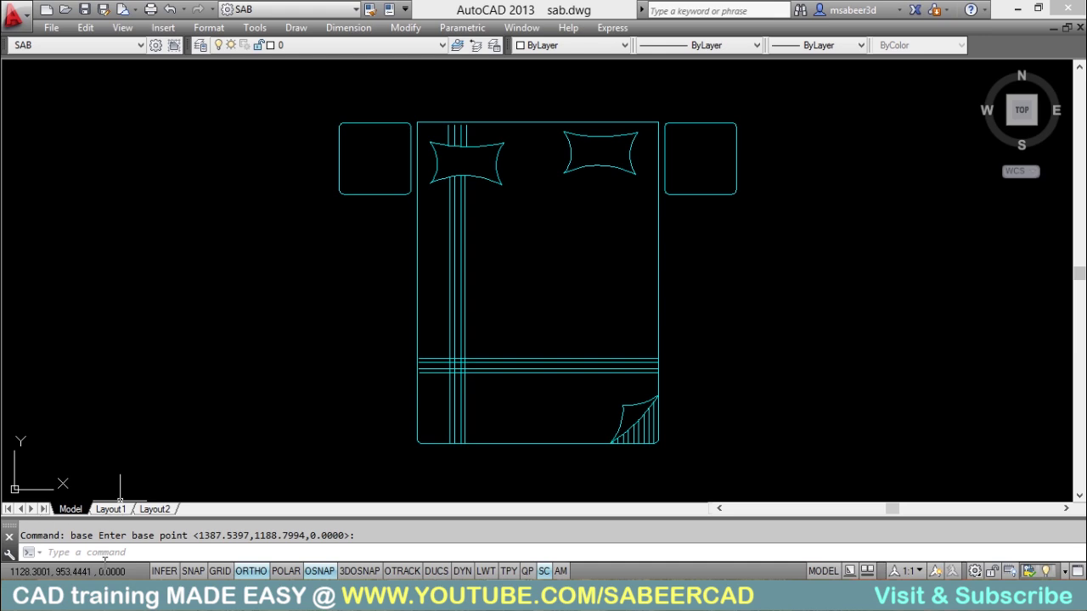
{"action": "left_click", "coordinate": [92, 553]}
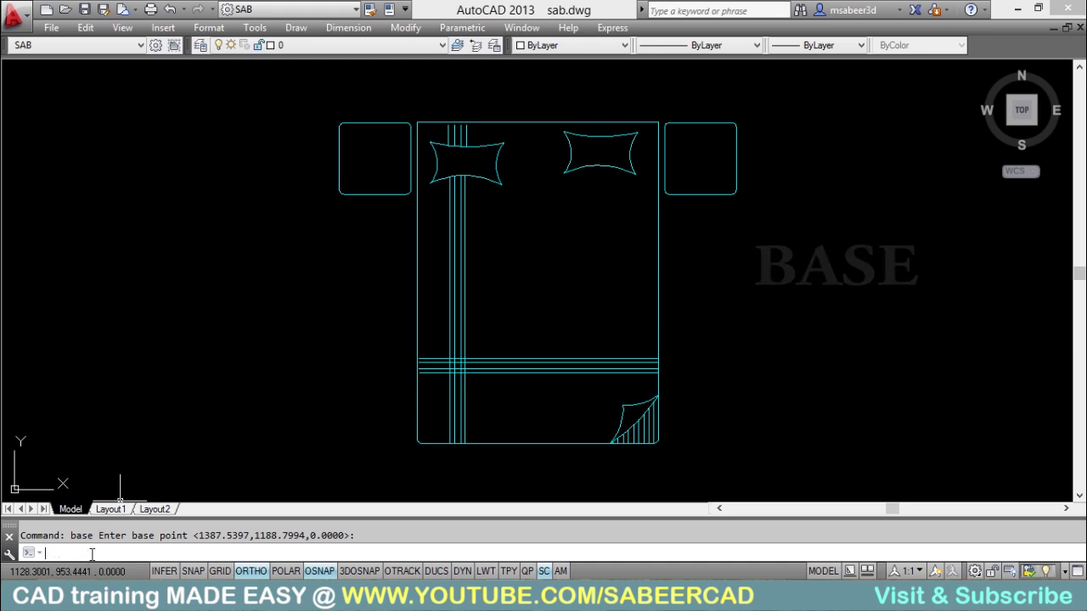
{"action": "type", "text": "base"}
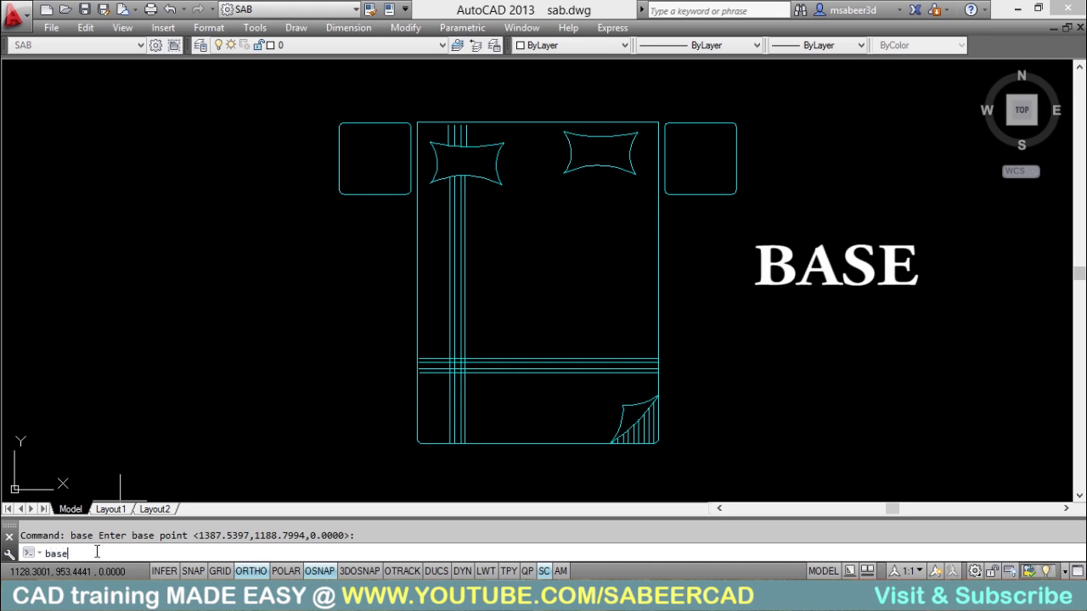
{"action": "key", "text": "Return"}
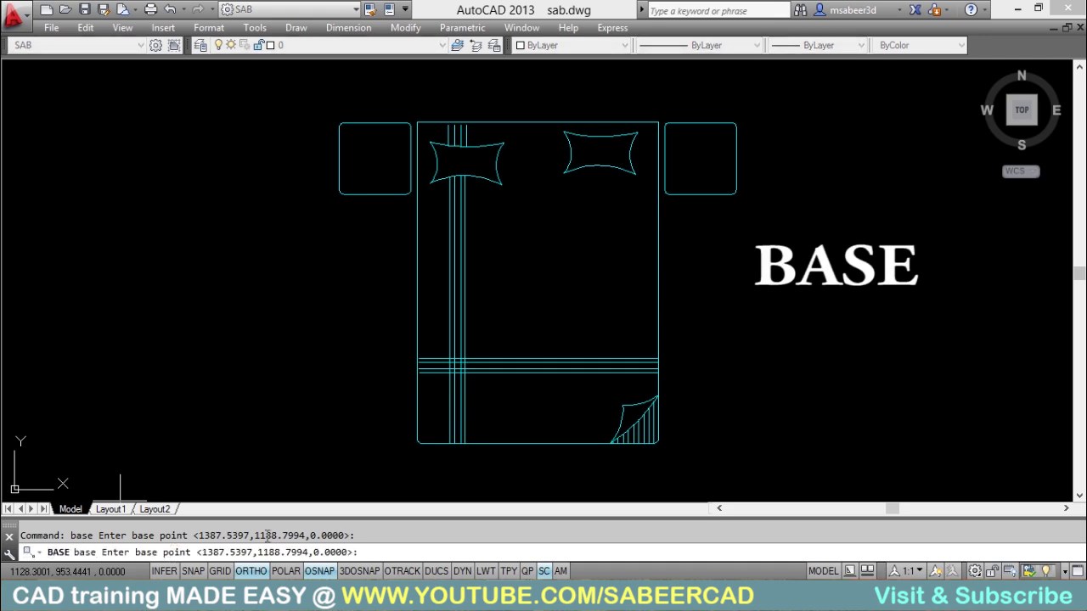
{"action": "left_click", "coordinate": [539, 128]}
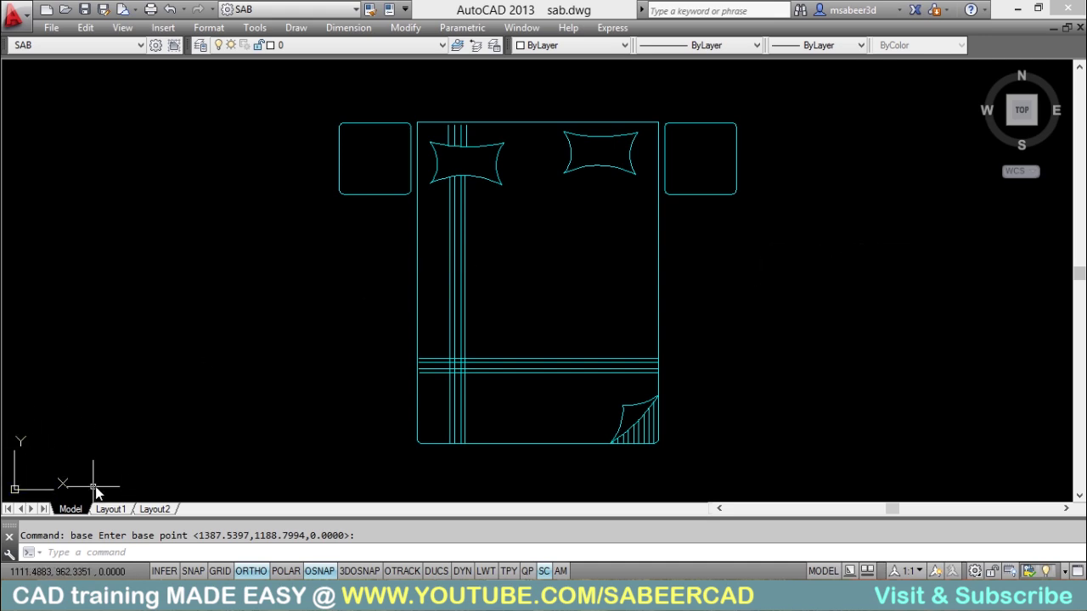
Save the bed drawing as BED.dwg on the Desktop
{"action": "left_click", "coordinate": [51, 28]}
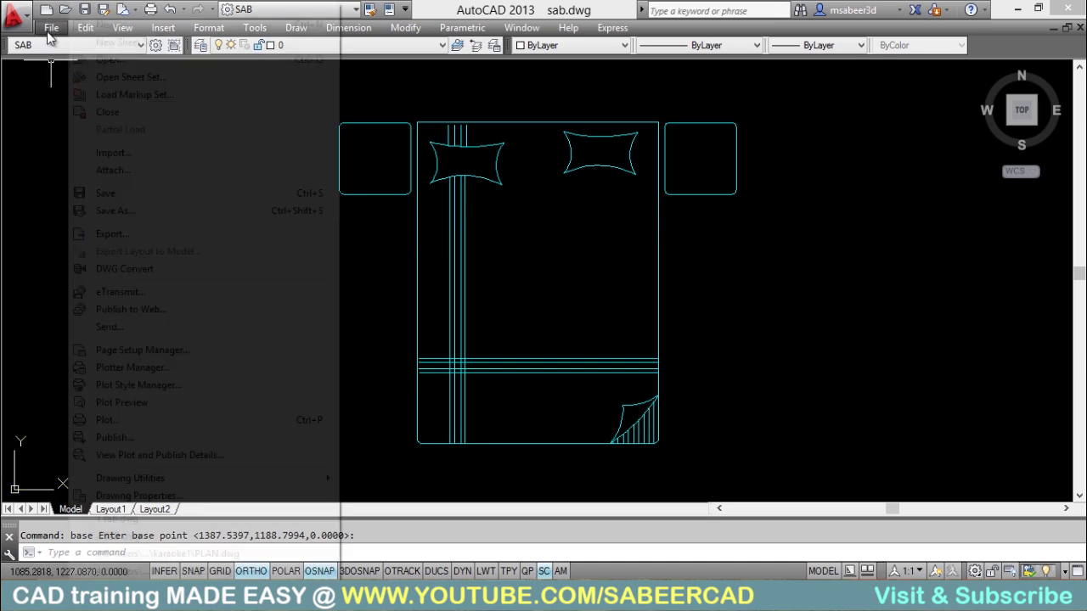
{"action": "left_click", "coordinate": [109, 213]}
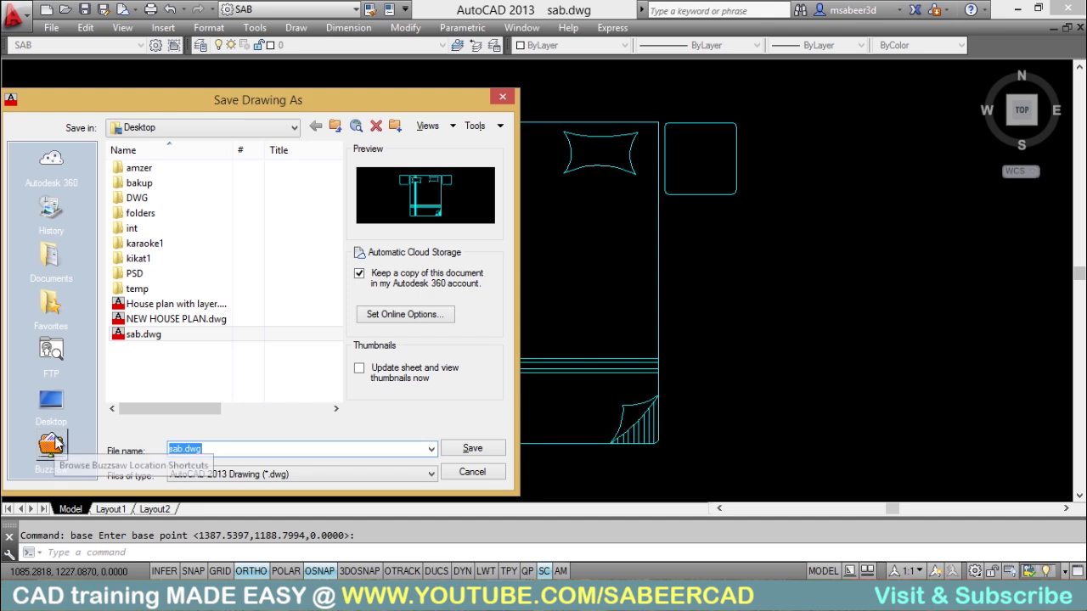
{"action": "type", "text": "BED"}
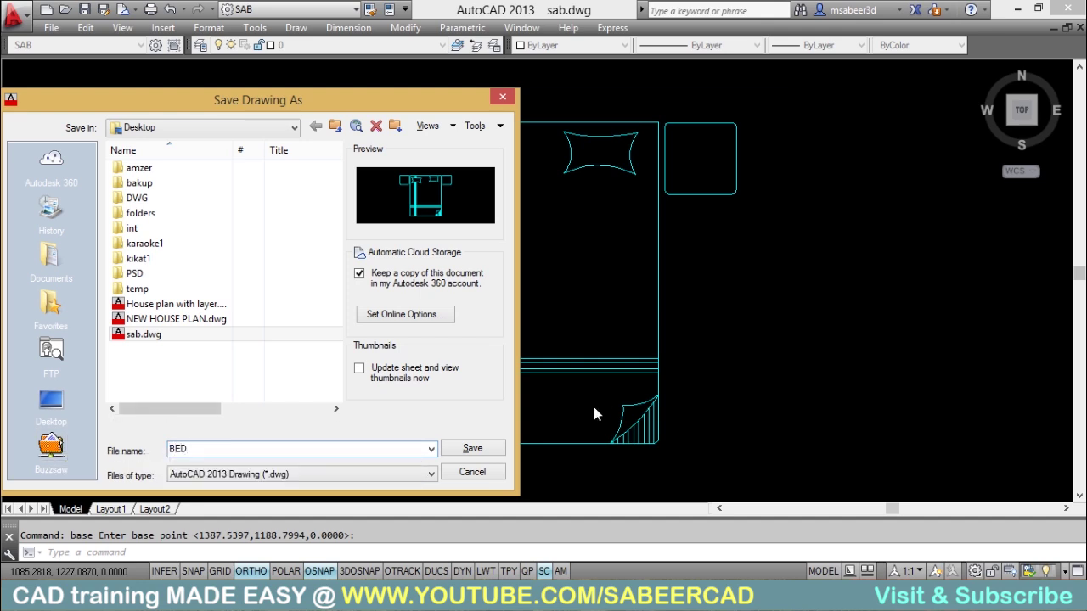
{"action": "left_click", "coordinate": [475, 450]}
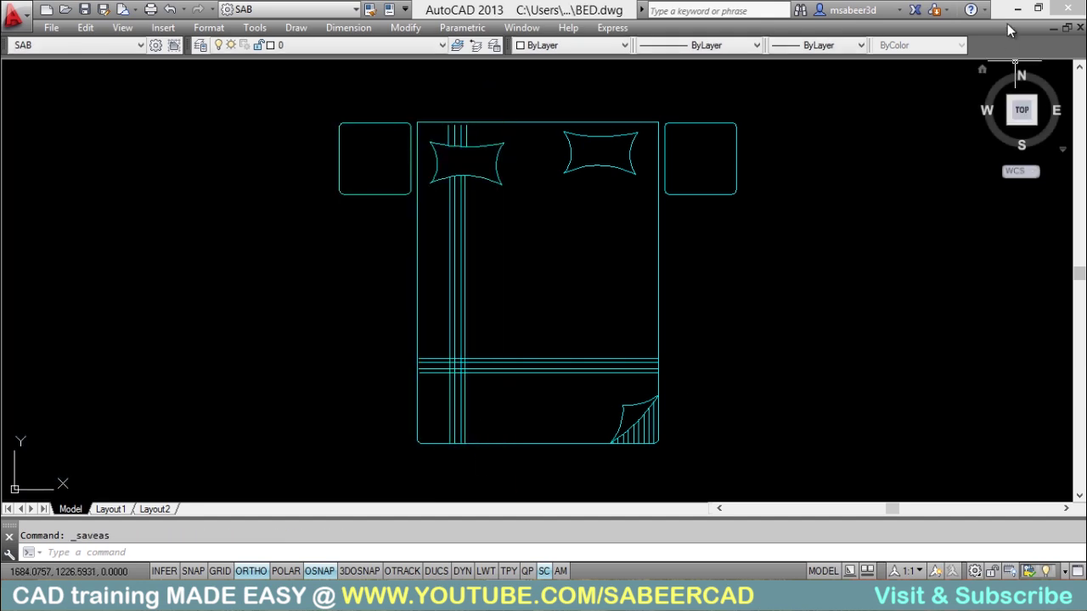
Minimize AutoCAD, then restore it from the taskbar and maximize the window
{"action": "left_click", "coordinate": [1017, 8]}
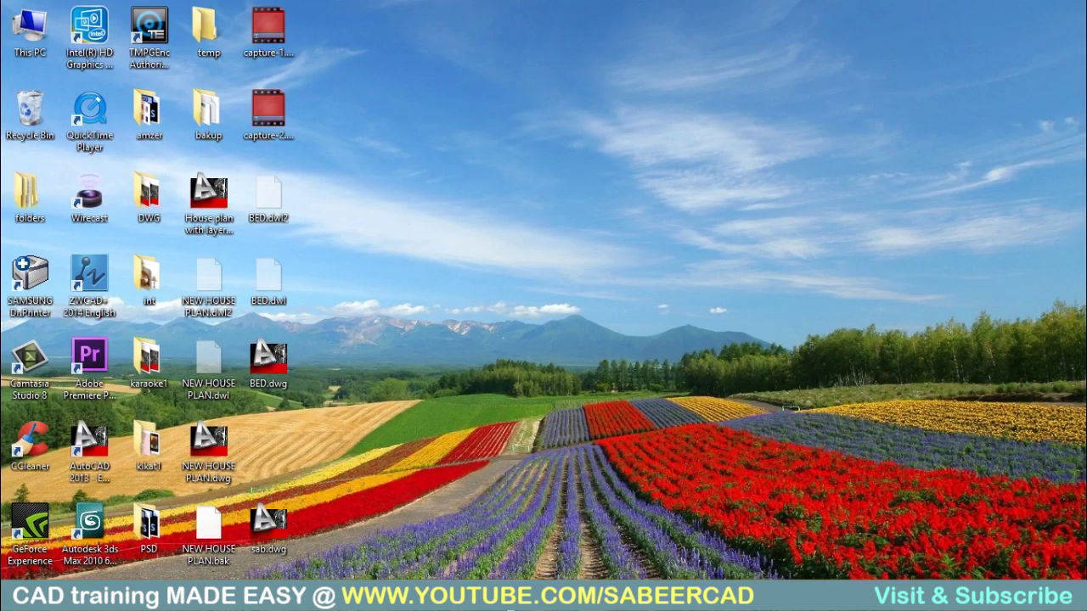
{"action": "mouse_move", "coordinate": [510, 599]}
{"action": "left_click", "coordinate": [474, 529]}
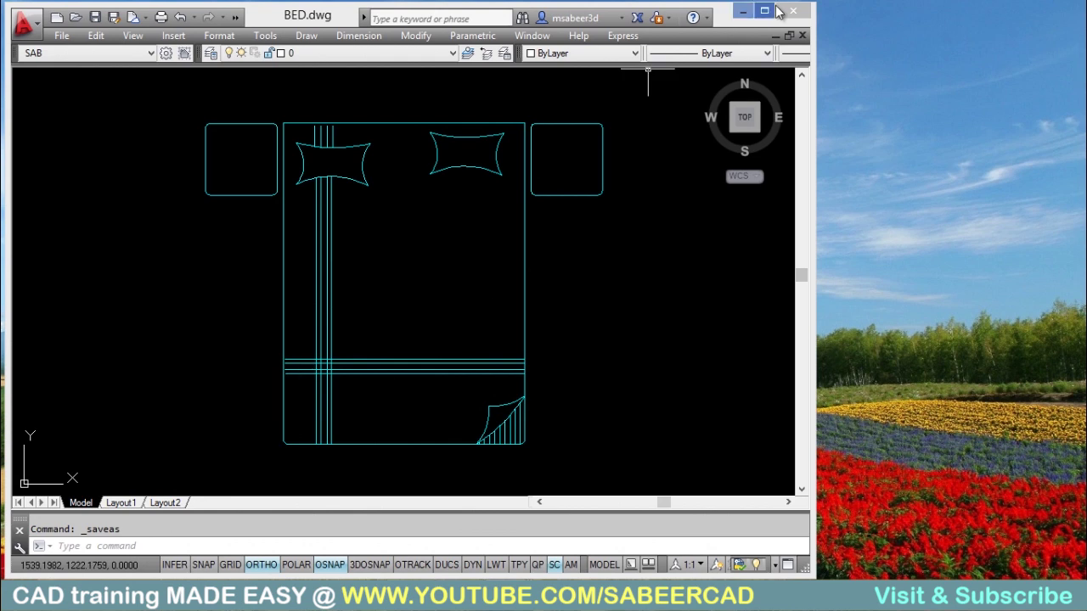
{"action": "left_click", "coordinate": [766, 11]}
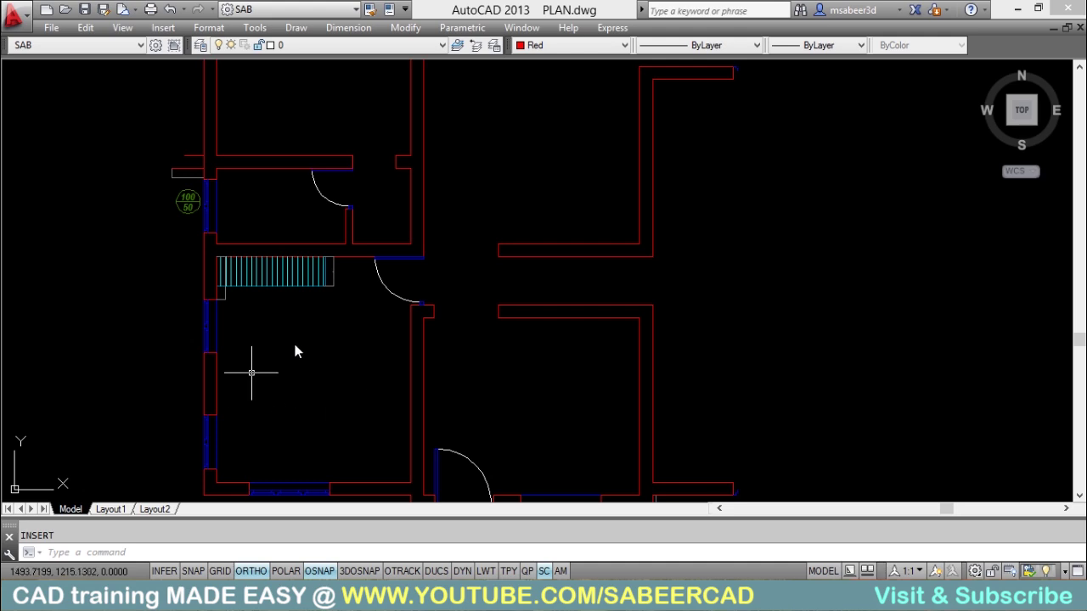
Load BED.dwg from the Desktop into the I (Insert) command in PLAN.dwg, ready to place it
{"action": "left_click", "coordinate": [146, 550]}
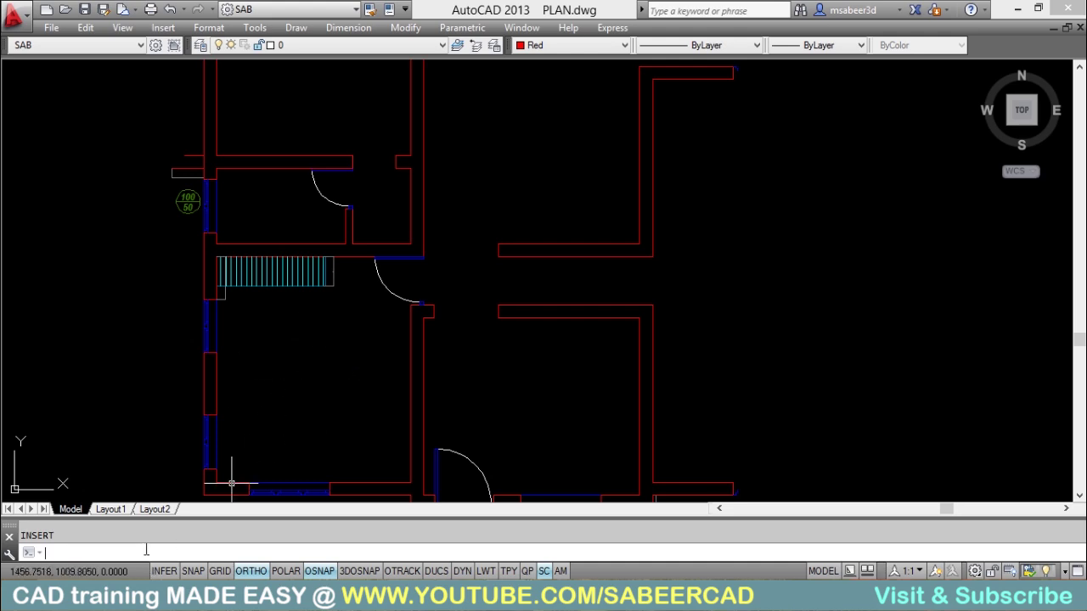
{"action": "type", "text": "i"}
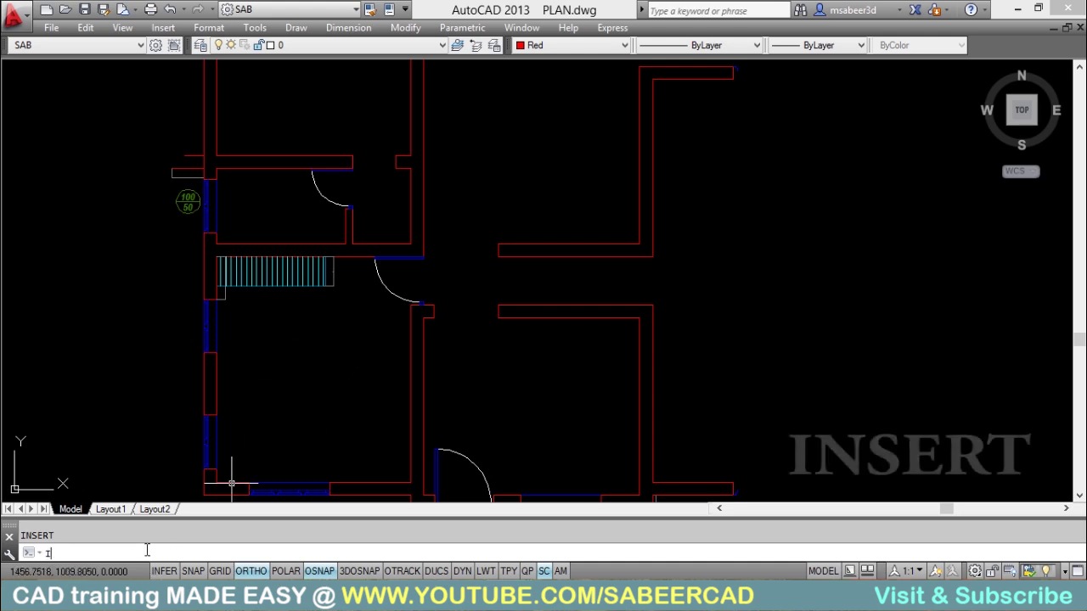
{"action": "key", "text": "Return"}
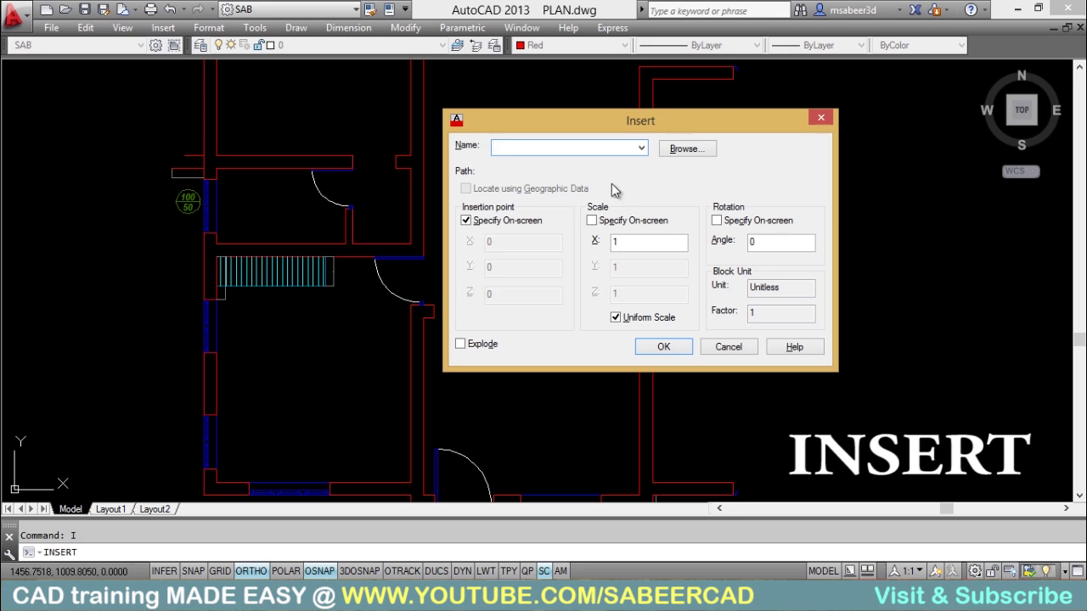
{"action": "left_click", "coordinate": [695, 150]}
{"action": "scroll", "coordinate": [579, 217], "scroll_direction": "down", "scroll_amount": 1}
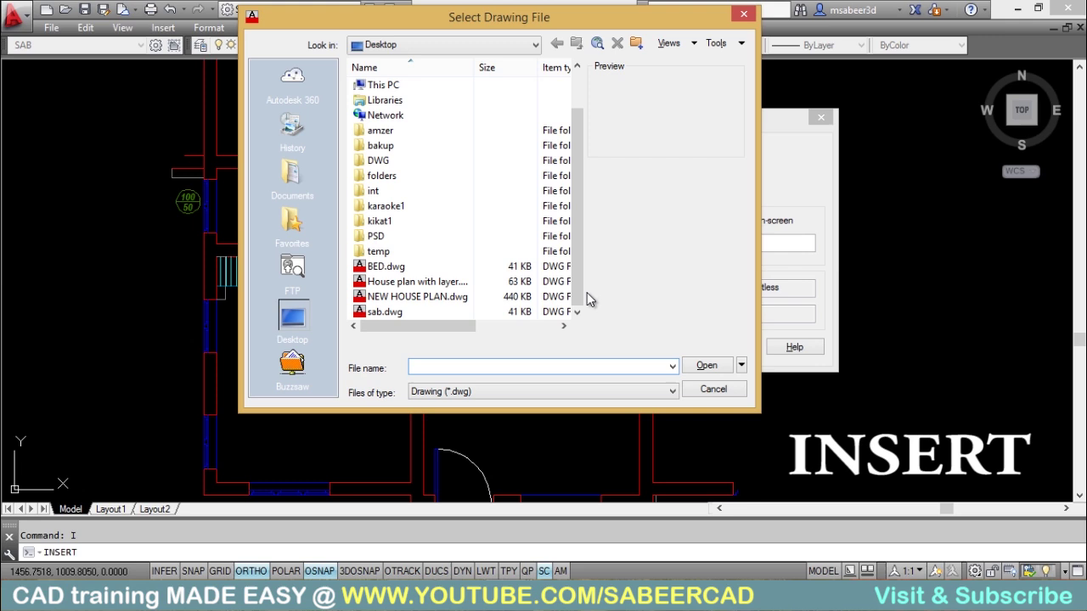
{"action": "left_click", "coordinate": [395, 266]}
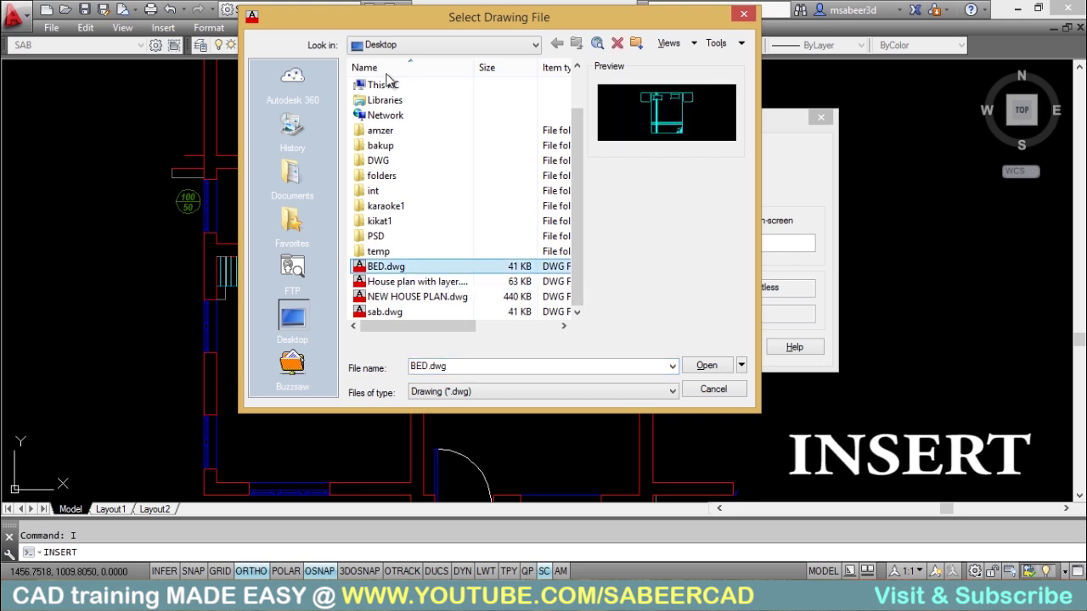
{"action": "left_click", "coordinate": [698, 368]}
{"action": "left_click", "coordinate": [663, 347]}
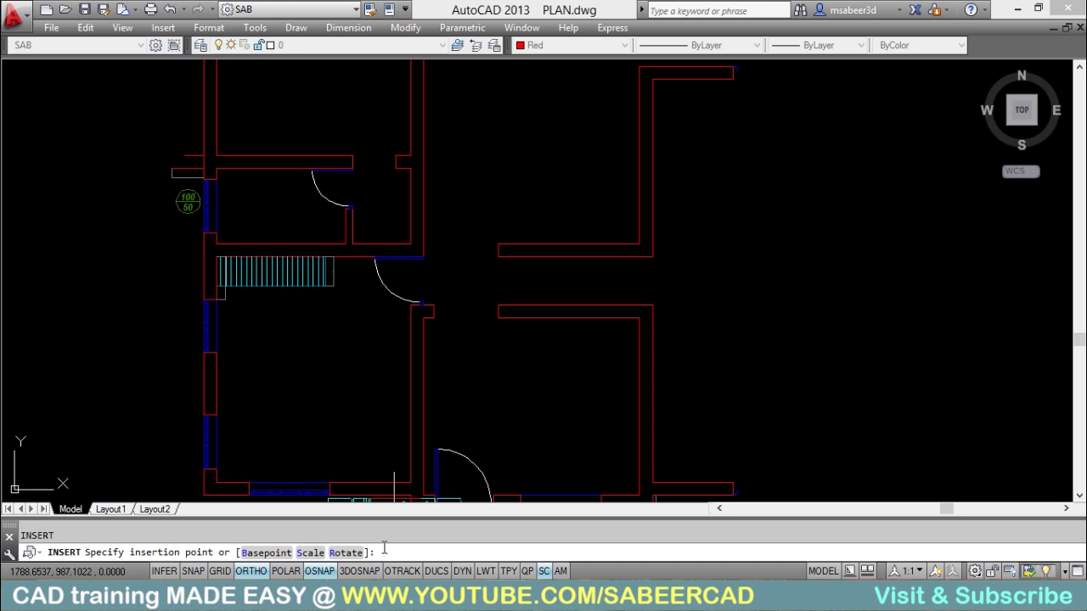
Place the BED block rotated 90° against the left wall of the lower-left room
{"action": "type", "text": "R"}
{"action": "key", "text": "Return"}
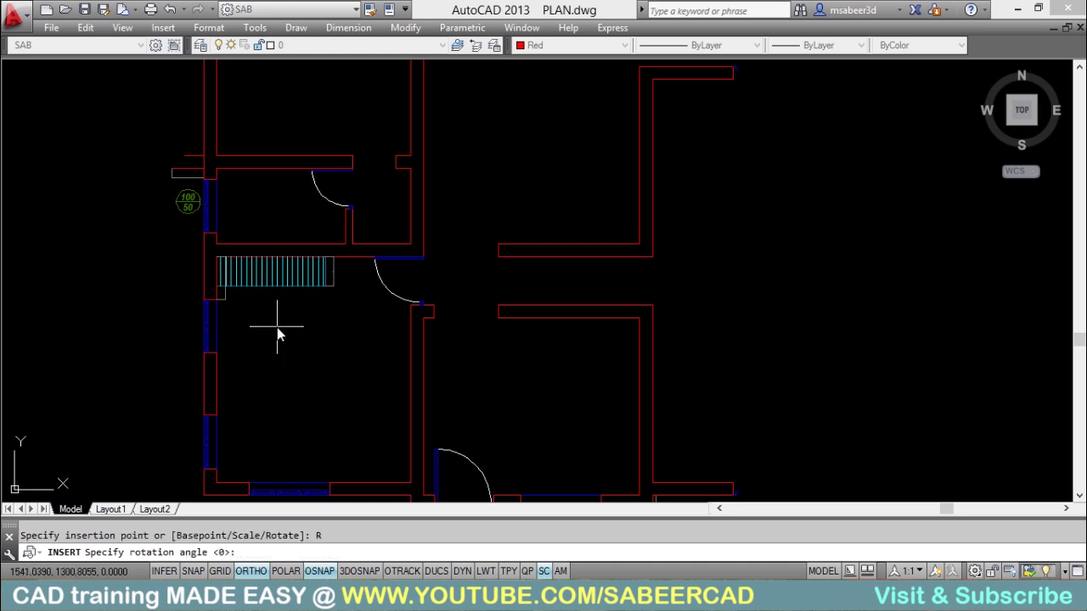
{"action": "type", "text": "90"}
{"action": "key", "text": "Return"}
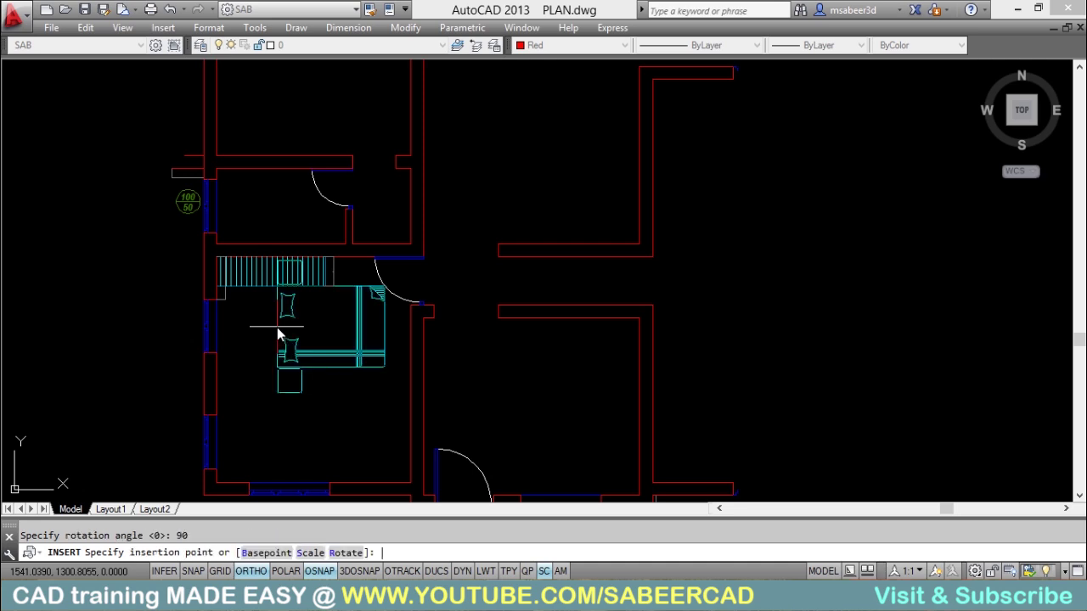
{"action": "left_click", "coordinate": [219, 391]}
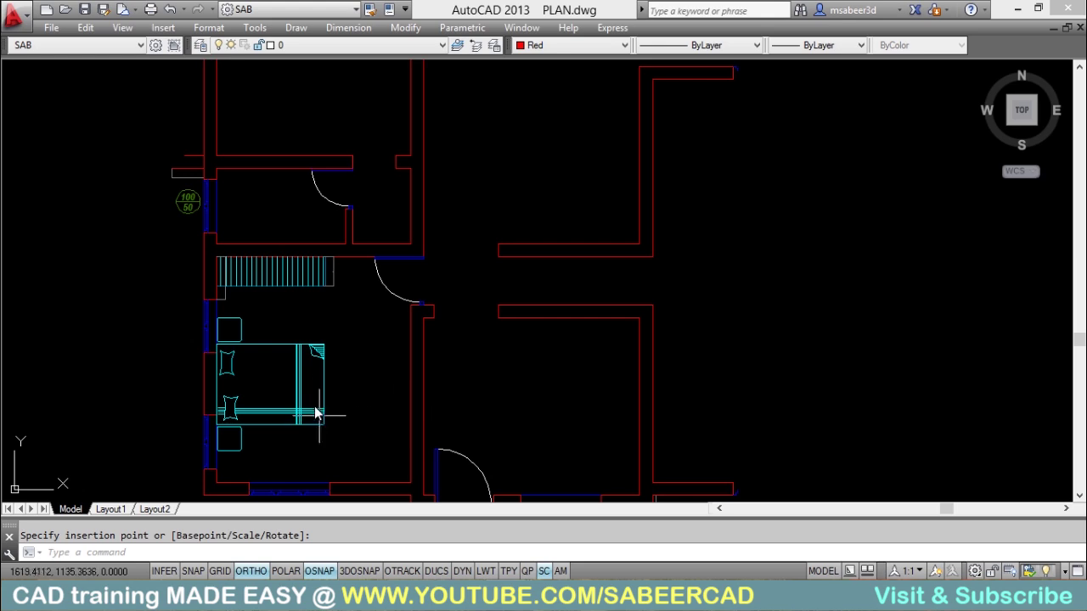
End the insertion and reopen the Insert dialog for another bed
{"action": "key", "text": "Escape"}
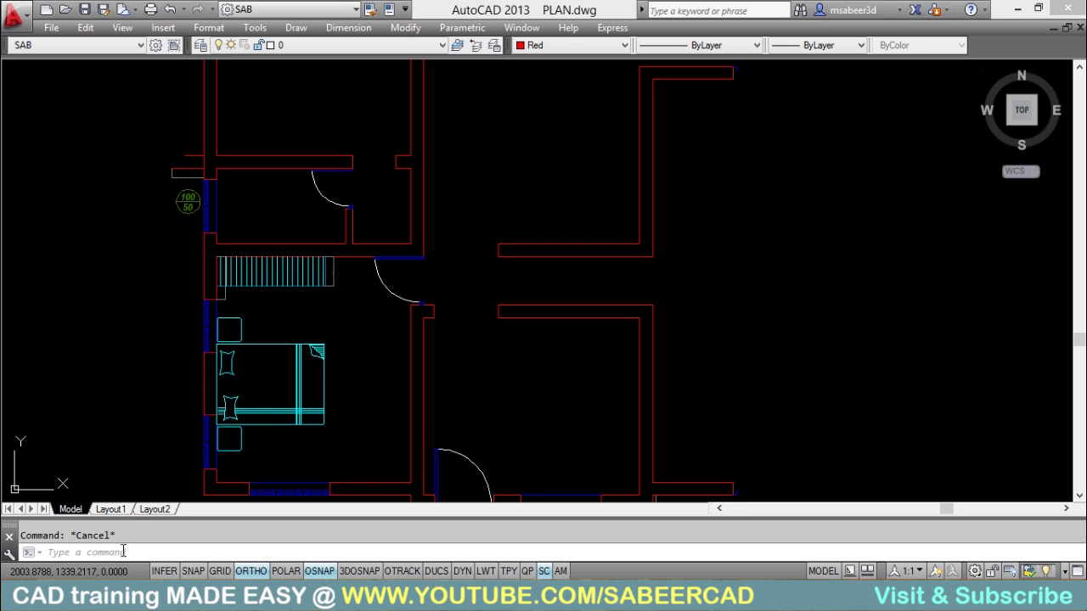
{"action": "type", "text": "i"}
{"action": "key", "text": "Return"}
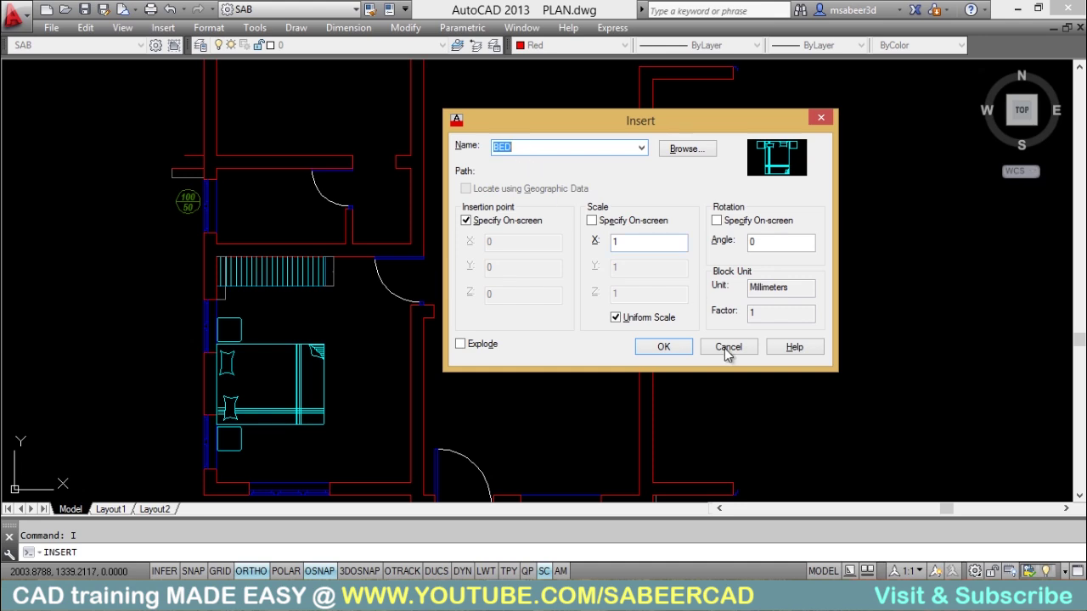
Insert a second BED block rotated -90° against the right wall of the right-hand room
{"action": "left_click", "coordinate": [676, 347]}
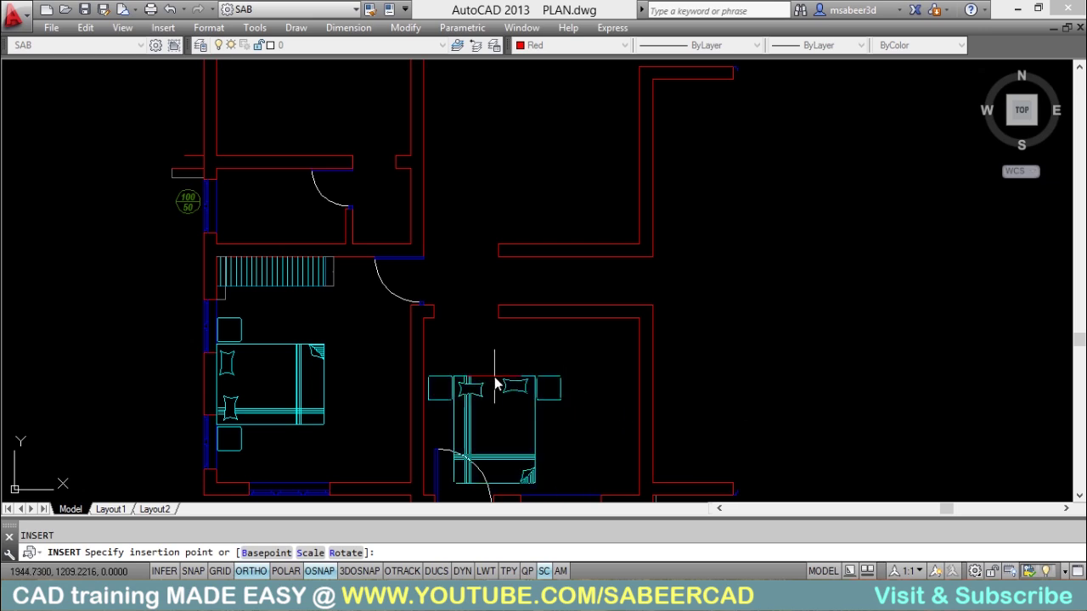
{"action": "type", "text": "R"}
{"action": "key", "text": "Return"}
{"action": "type", "text": "-"}
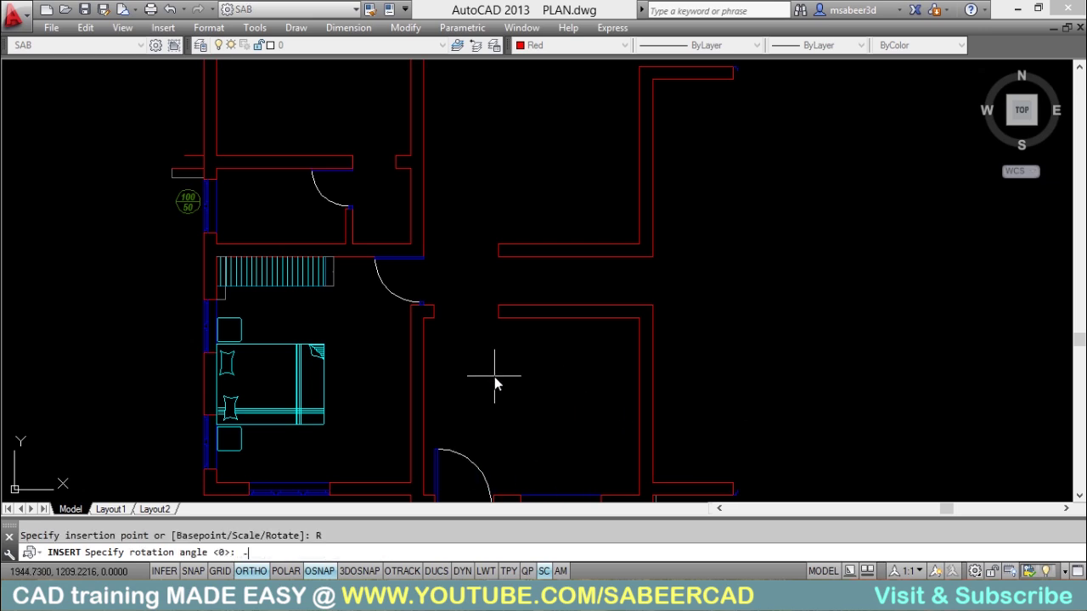
{"action": "type", "text": "90"}
{"action": "key", "text": "Return"}
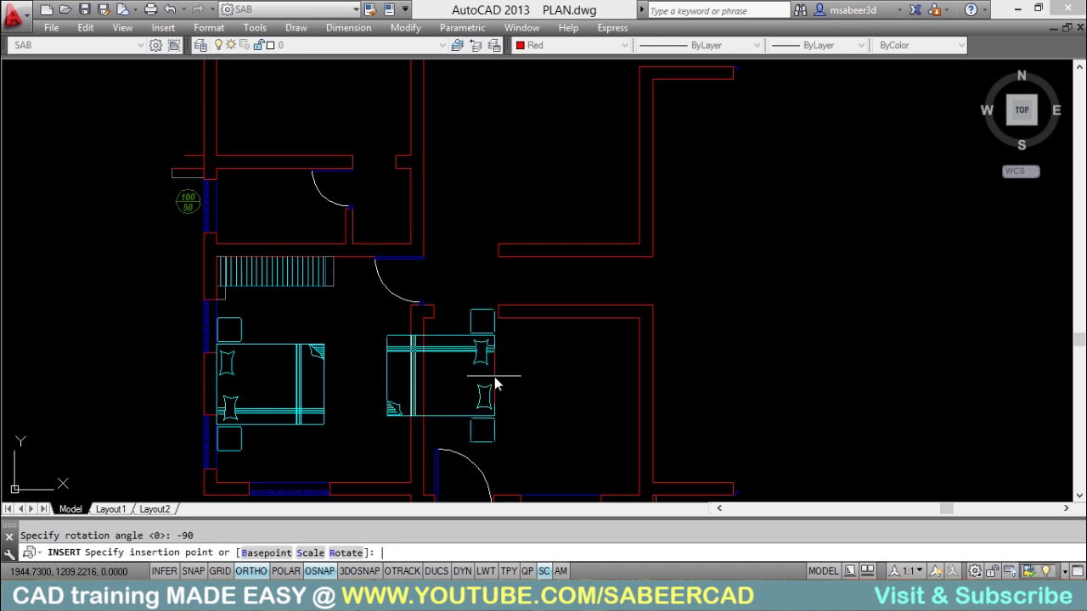
{"action": "left_click", "coordinate": [639, 415]}
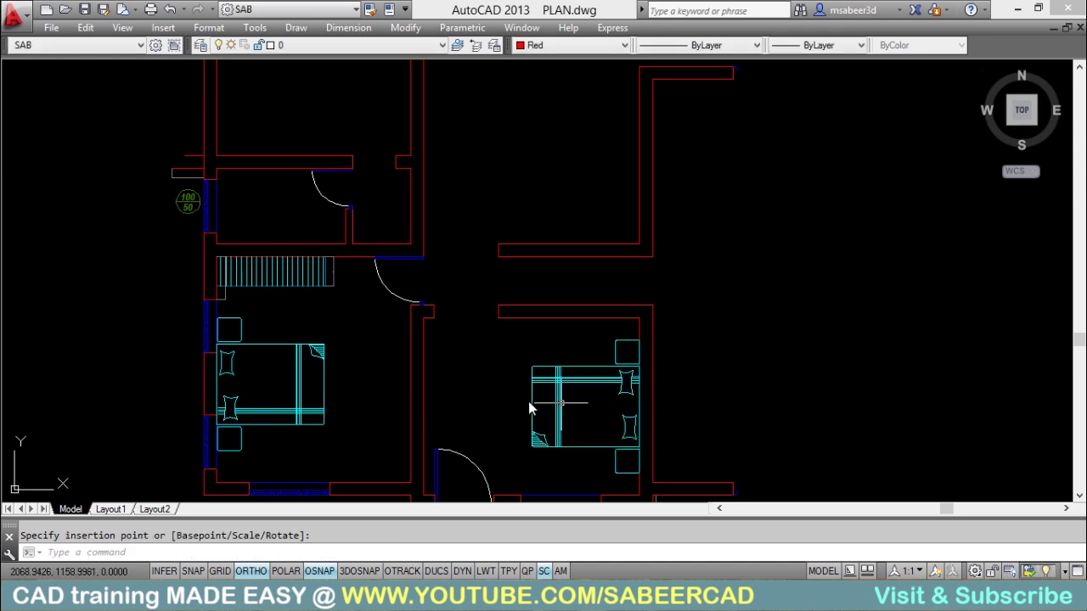
{"action": "key", "text": "Escape"}
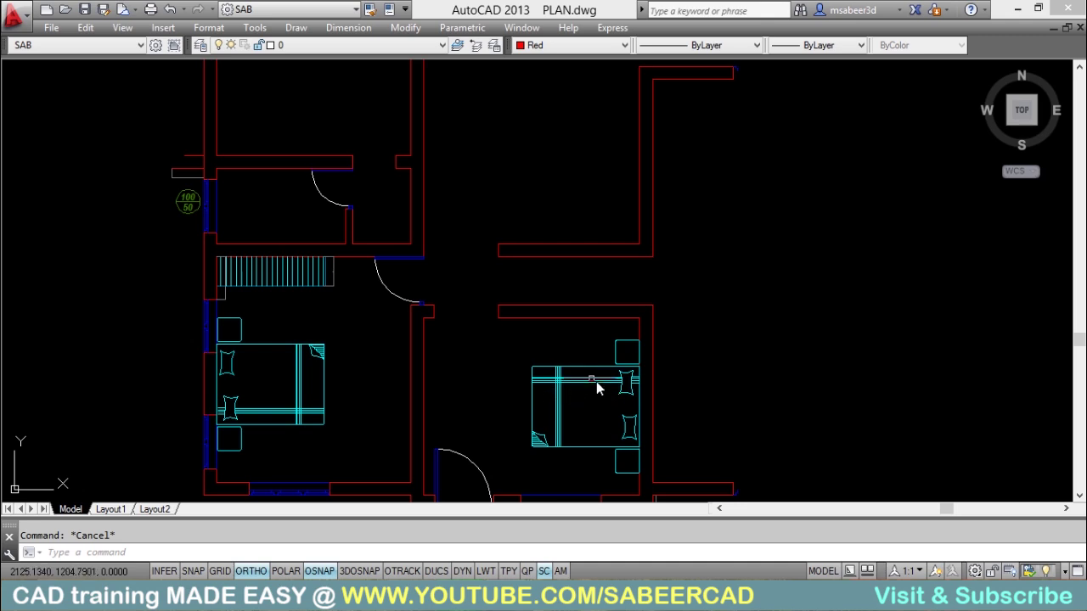
{"action": "mouse_move", "coordinate": [593, 388]}
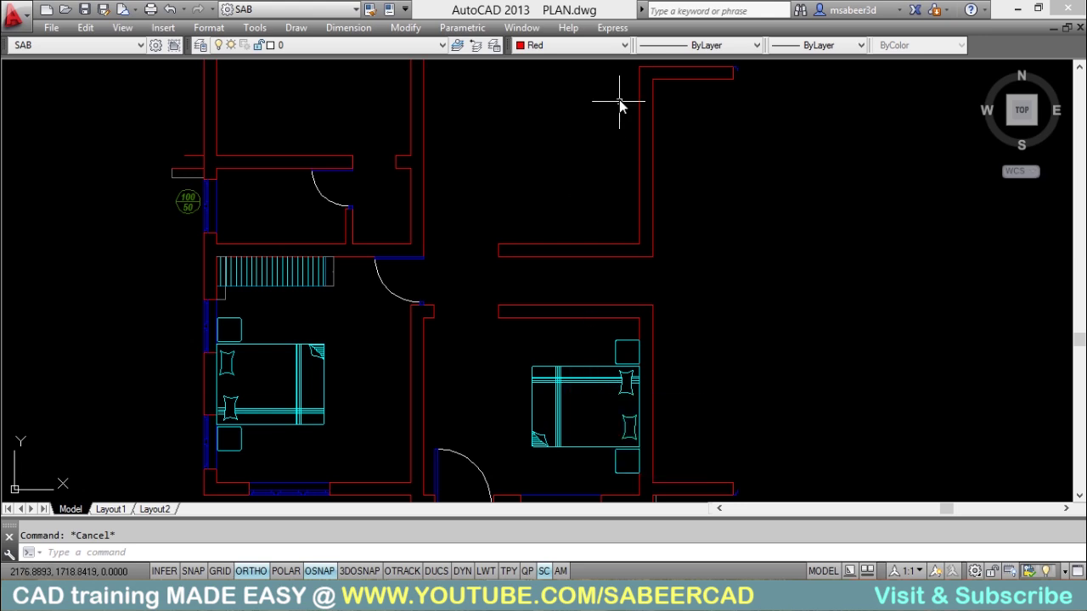
Copy the right-room bed straight up into the upper-right room with CO
{"action": "left_click", "coordinate": [140, 556]}
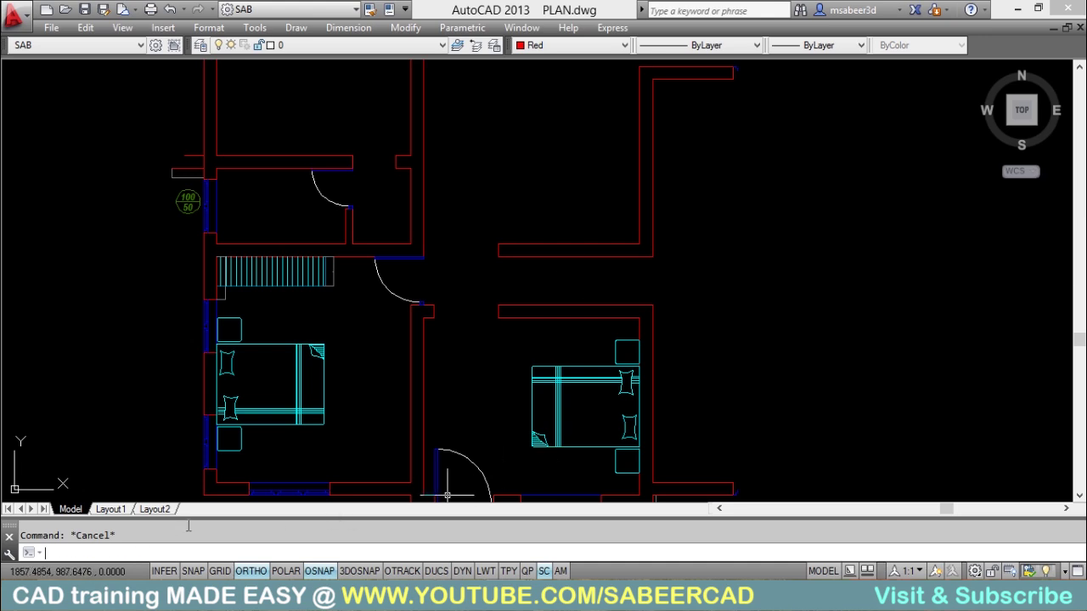
{"action": "type", "text": "co"}
{"action": "key", "text": "Return"}
{"action": "left_click", "coordinate": [611, 383]}
{"action": "key", "text": "Return"}
{"action": "left_click", "coordinate": [702, 416]}
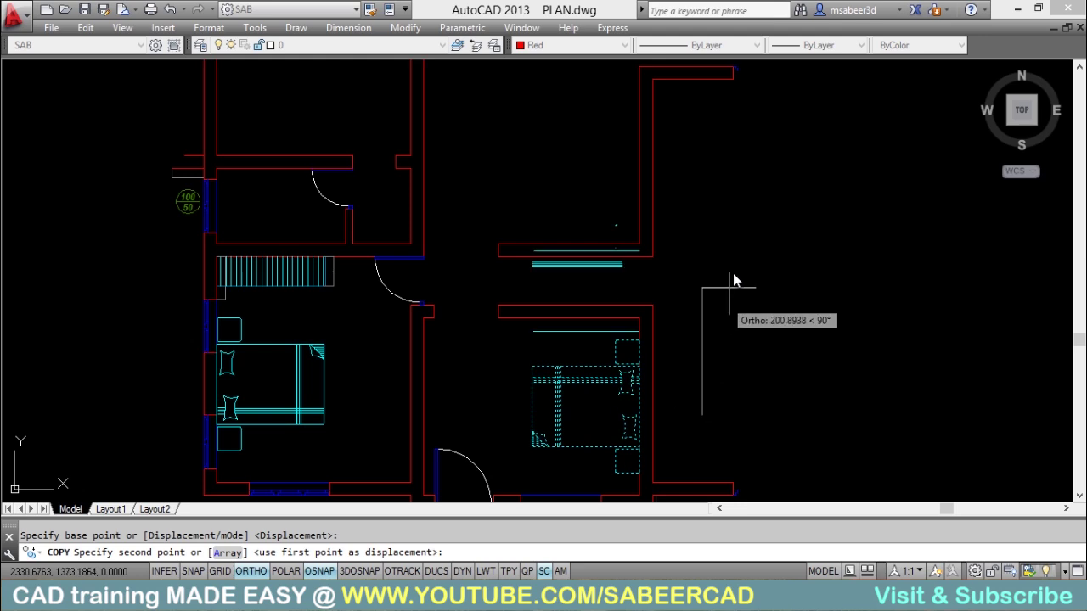
{"action": "left_click", "coordinate": [735, 168]}
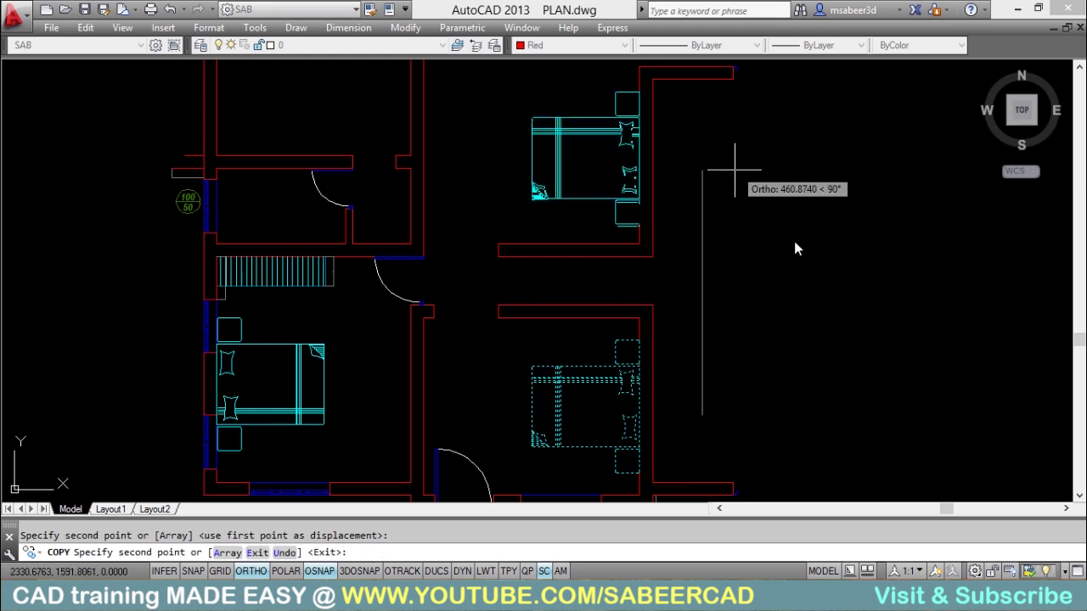
{"action": "key", "text": "Escape"}
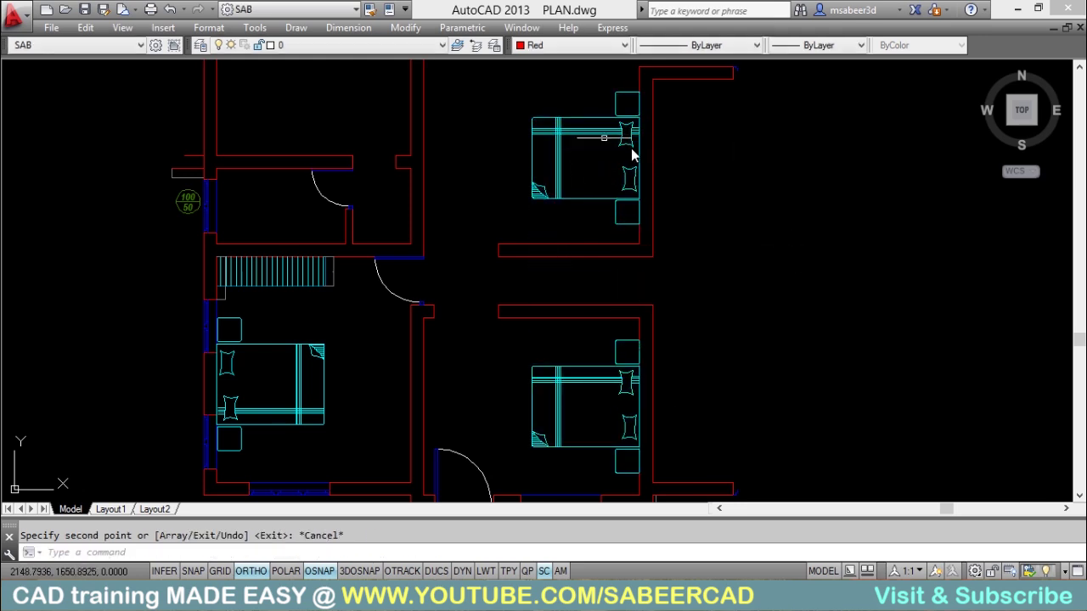
{"action": "scroll", "coordinate": [773, 372], "scroll_direction": "down", "scroll_amount": 1}
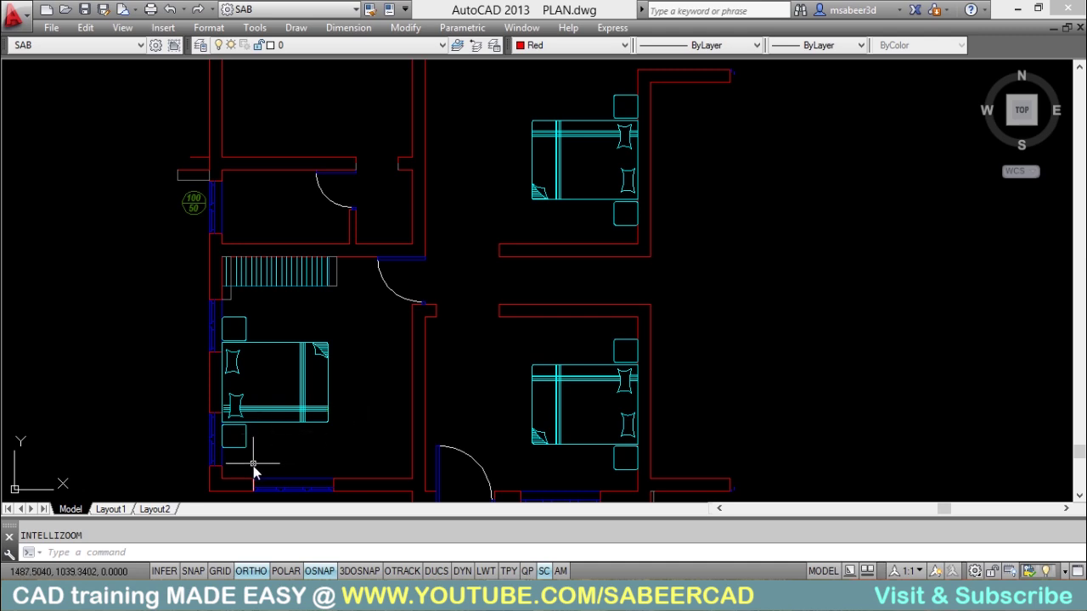
Zoom in on the left-room bed, select it, then zoom back to the previous view
{"action": "scroll", "coordinate": [254, 471], "scroll_direction": "up", "scroll_amount": 2}
{"action": "scroll", "coordinate": [253, 472], "scroll_direction": "up", "scroll_amount": 2}
{"action": "scroll", "coordinate": [315, 436], "scroll_direction": "down", "scroll_amount": 2}
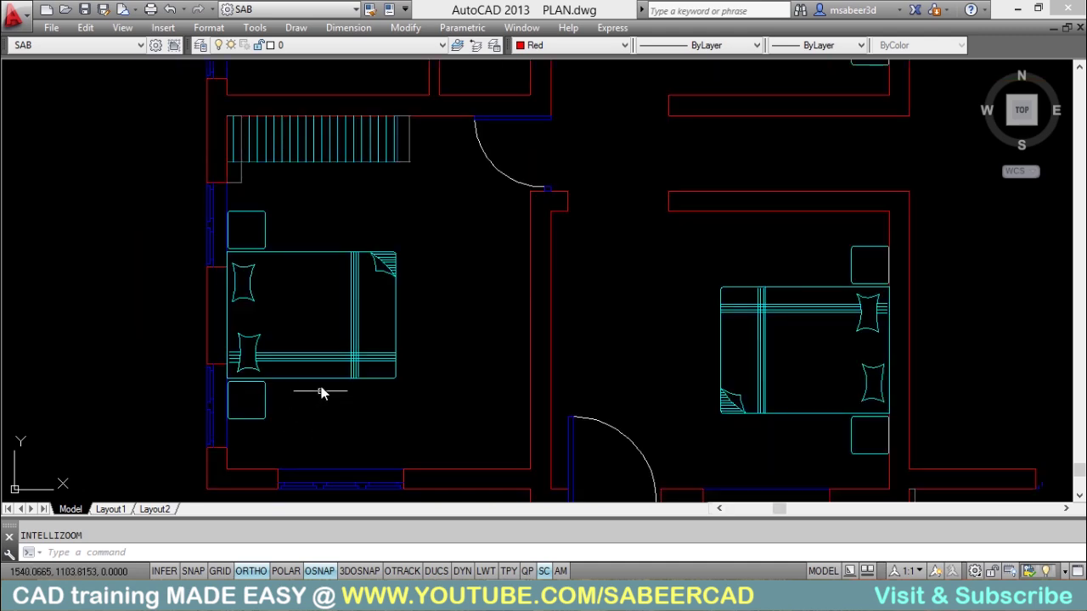
{"action": "scroll", "coordinate": [321, 384], "scroll_direction": "up", "scroll_amount": 2}
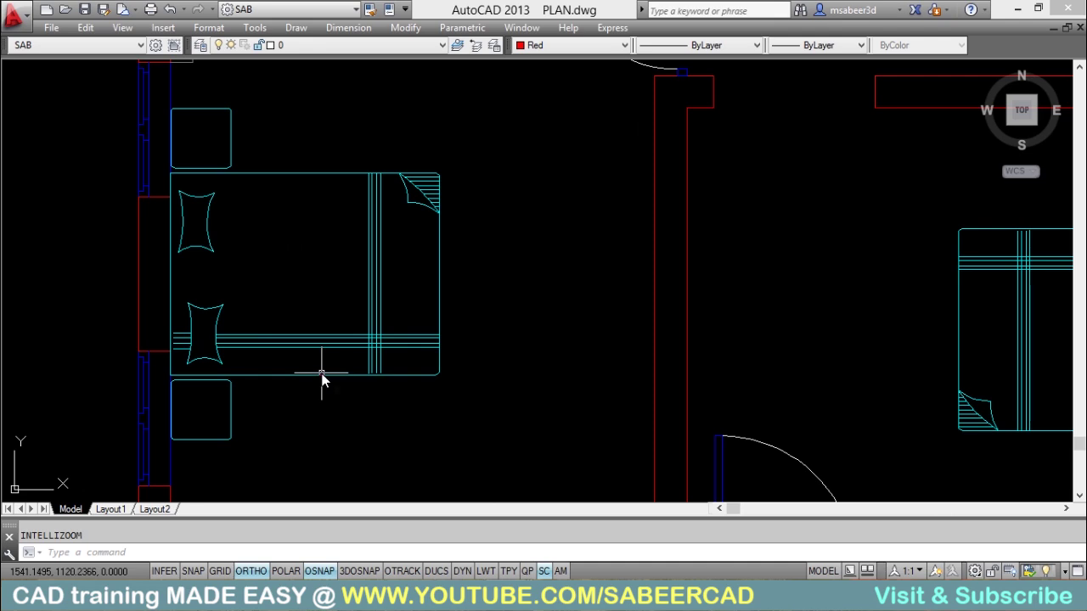
{"action": "left_click", "coordinate": [420, 342]}
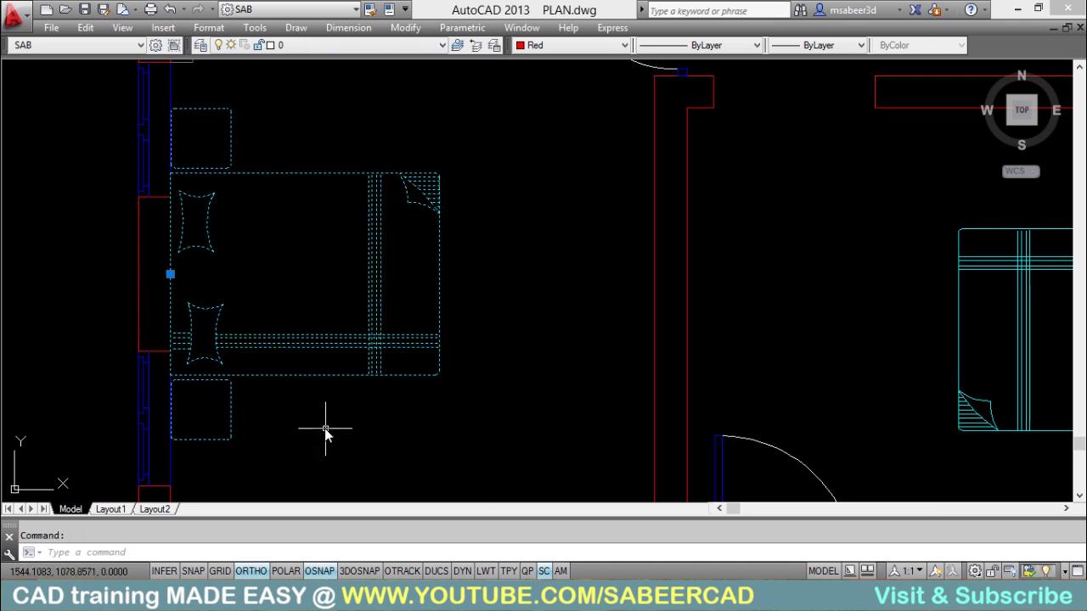
{"action": "type", "text": "z"}
{"action": "key", "text": "Return"}
{"action": "type", "text": "p"}
{"action": "key", "text": "Return"}
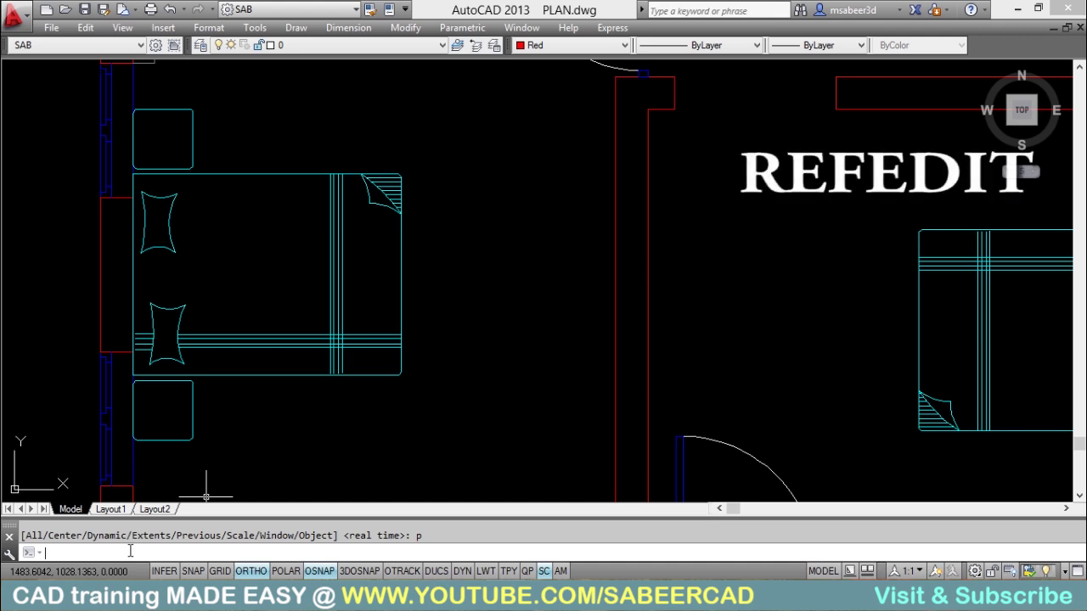
Run REFEDIT on the left-room bed and confirm editing the BED block
{"action": "type", "text": "ref"}
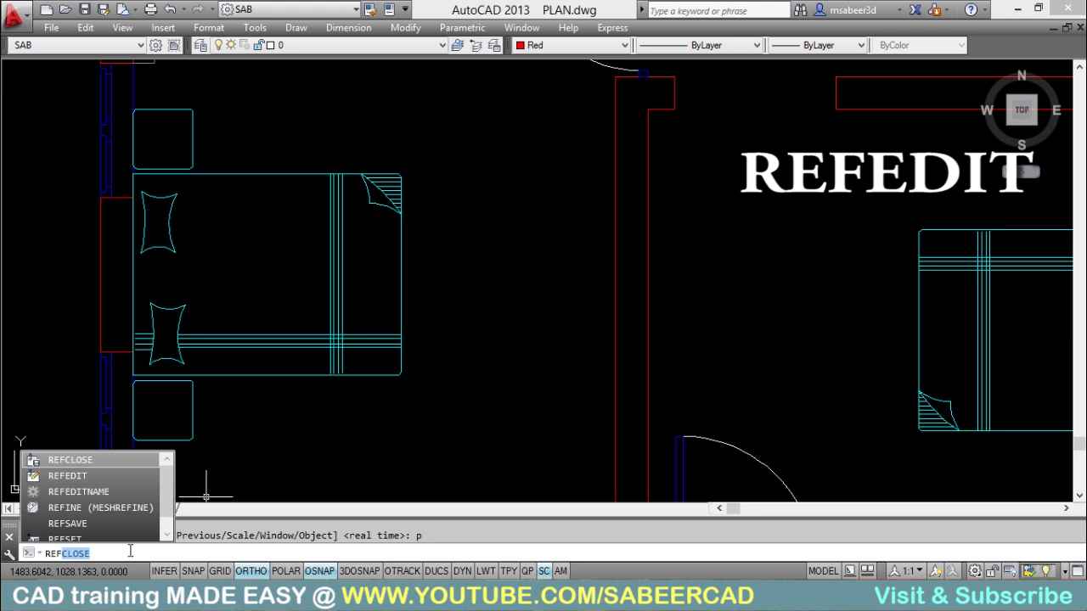
{"action": "type", "text": "e"}
{"action": "key", "text": "Return"}
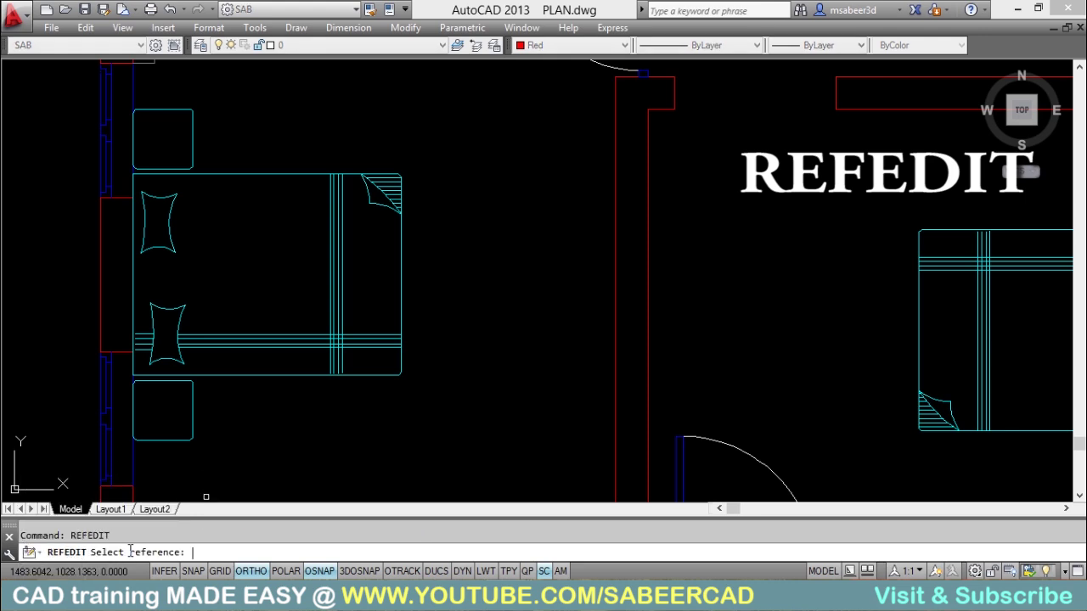
{"action": "left_click", "coordinate": [363, 364]}
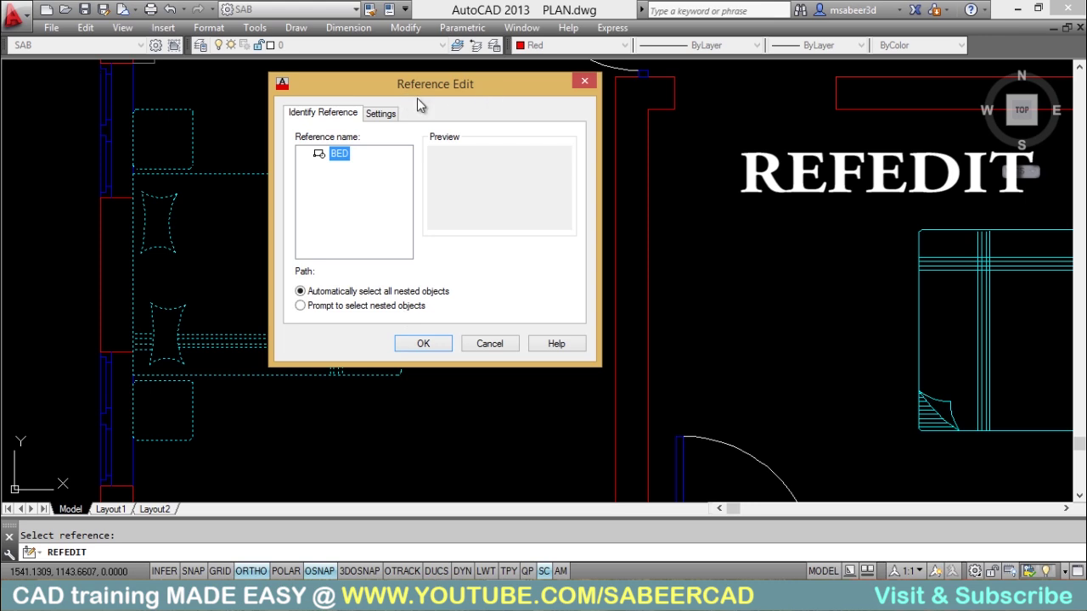
{"action": "left_click", "coordinate": [437, 348]}
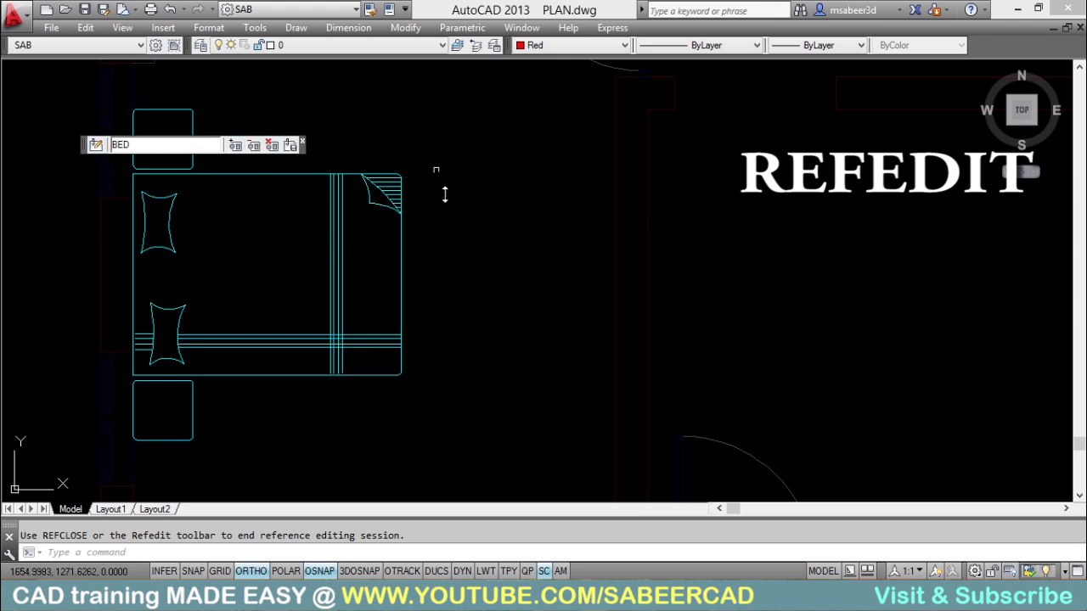
Select the bed's sheet strip lines, pillows and folded corner with selection windows
{"action": "left_click", "coordinate": [370, 233]}
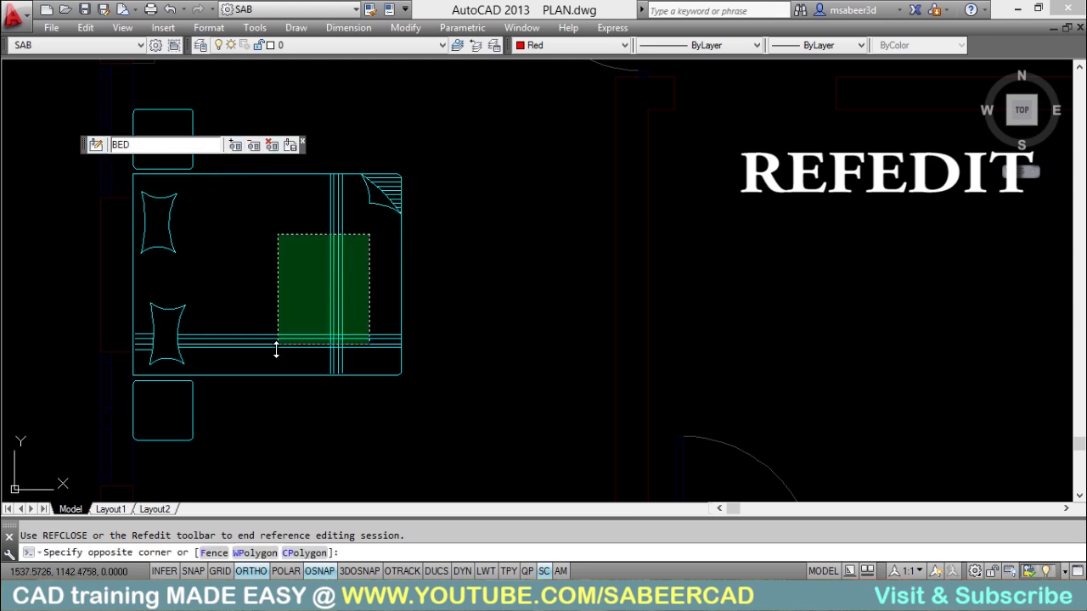
{"action": "left_click", "coordinate": [272, 357]}
{"action": "left_click", "coordinate": [59, 181]}
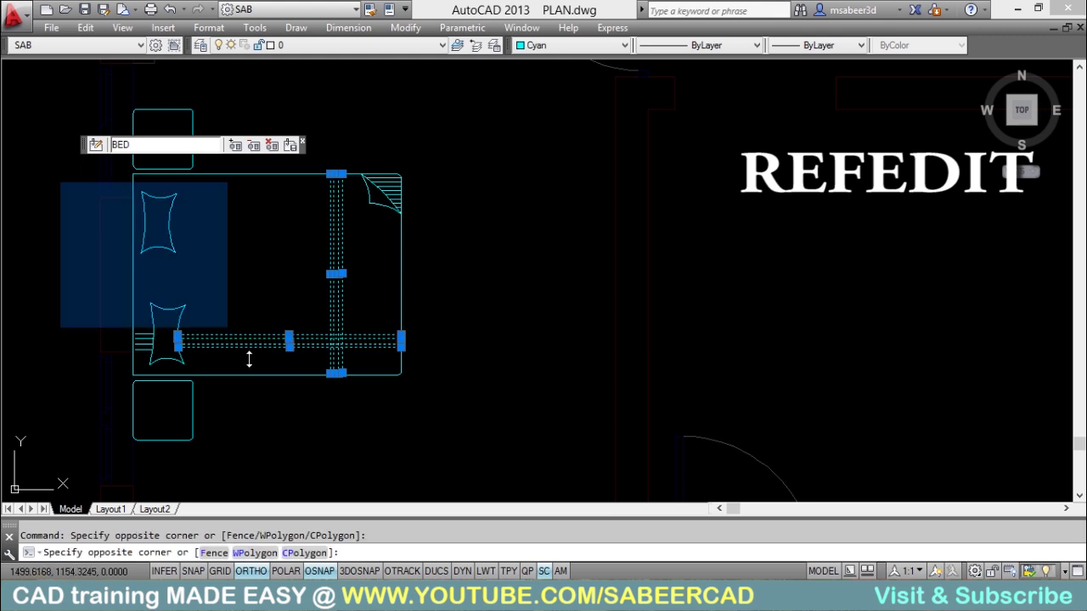
{"action": "left_click", "coordinate": [250, 366]}
{"action": "left_click", "coordinate": [323, 132]}
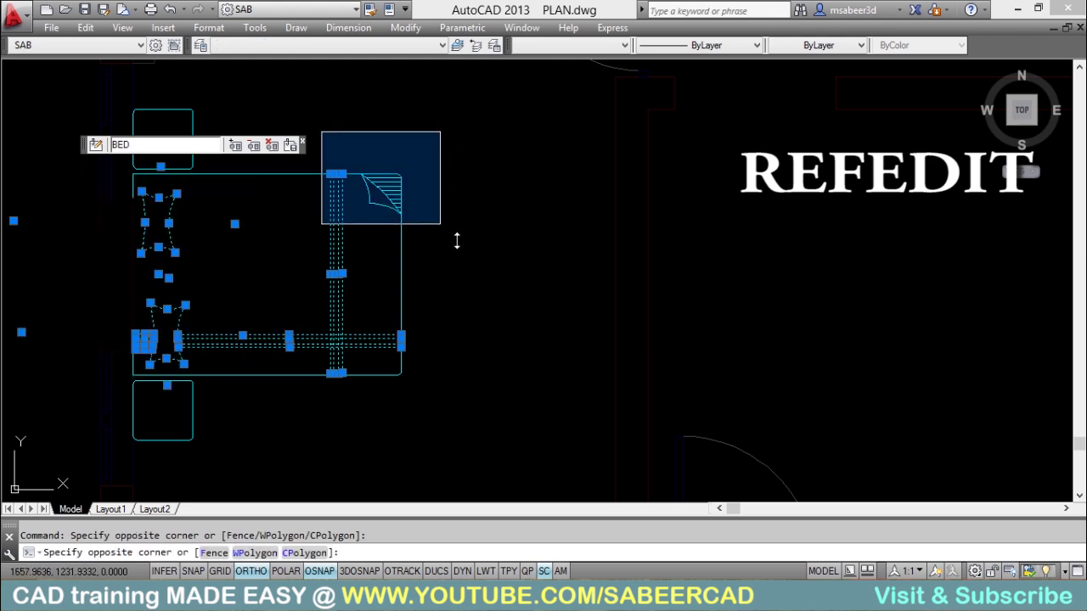
{"action": "left_click", "coordinate": [458, 236]}
Set the selected lines' colour to Magenta from the Properties toolbar
{"action": "left_click", "coordinate": [695, 46]}
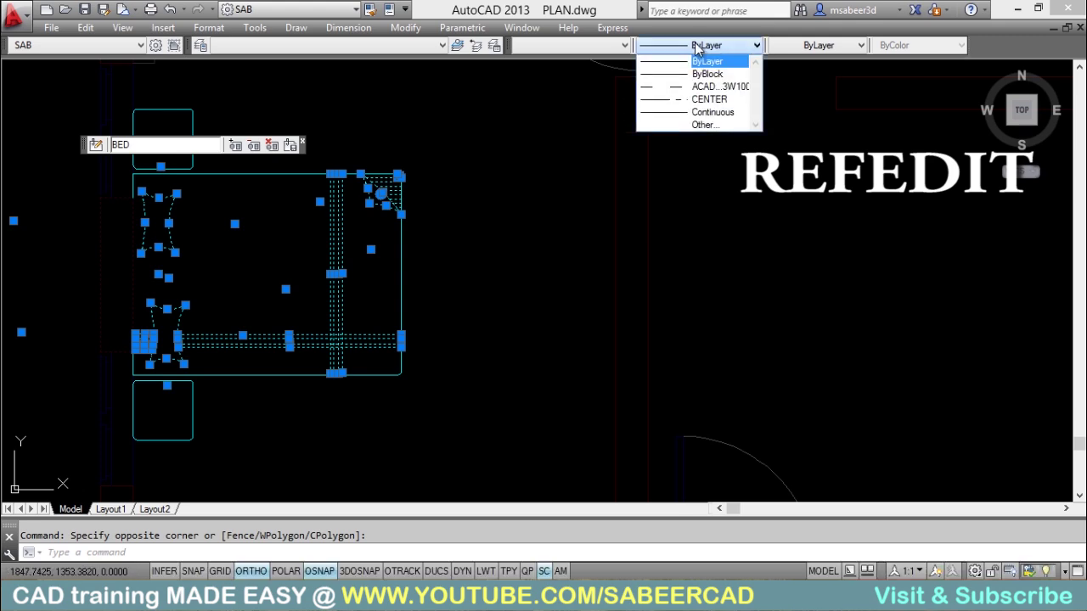
{"action": "left_click", "coordinate": [616, 45]}
{"action": "left_click", "coordinate": [615, 45]}
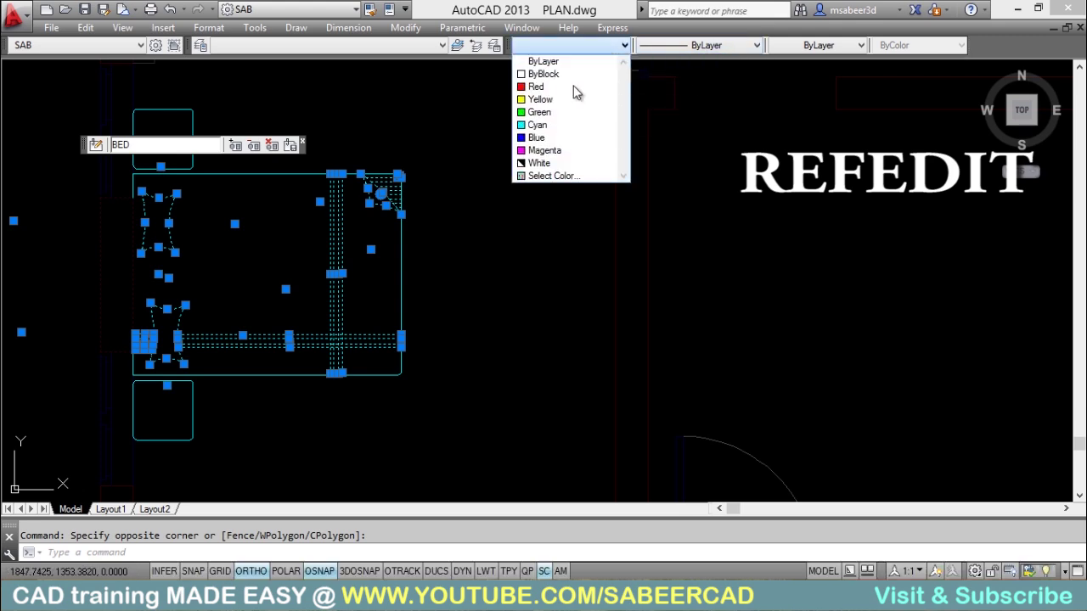
{"action": "left_click", "coordinate": [562, 150]}
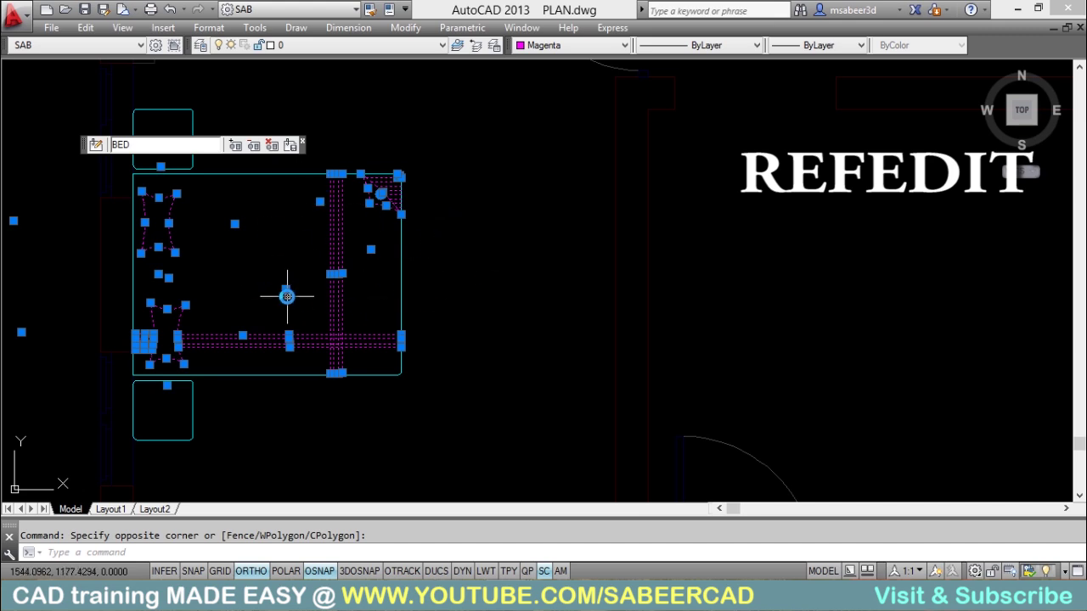
Save the reference edits to redefine BED, then view all three beds with magenta sheets
{"action": "left_click", "coordinate": [289, 149]}
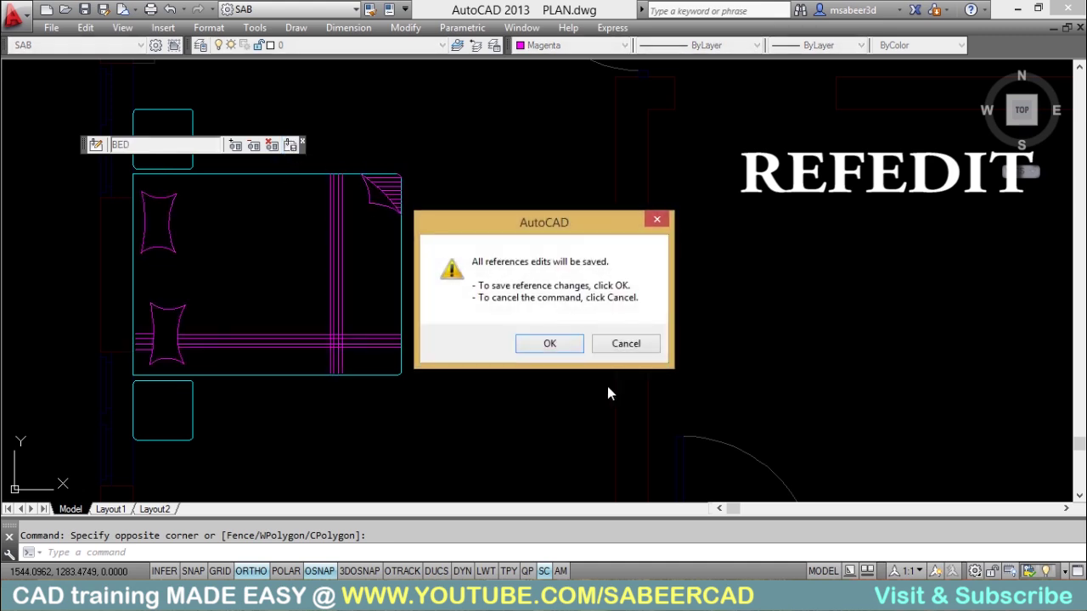
{"action": "left_click", "coordinate": [555, 348]}
{"action": "scroll", "coordinate": [376, 381], "scroll_direction": "down", "scroll_amount": 4}
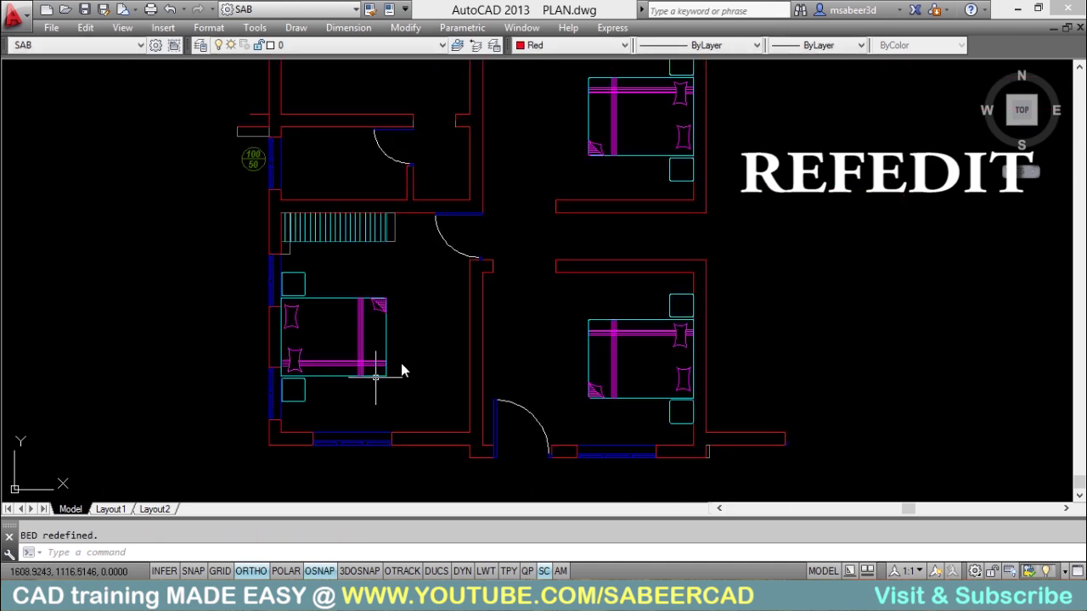
{"action": "middle_click_drag", "start_coordinate": [548, 296], "coordinate": [526, 315]}
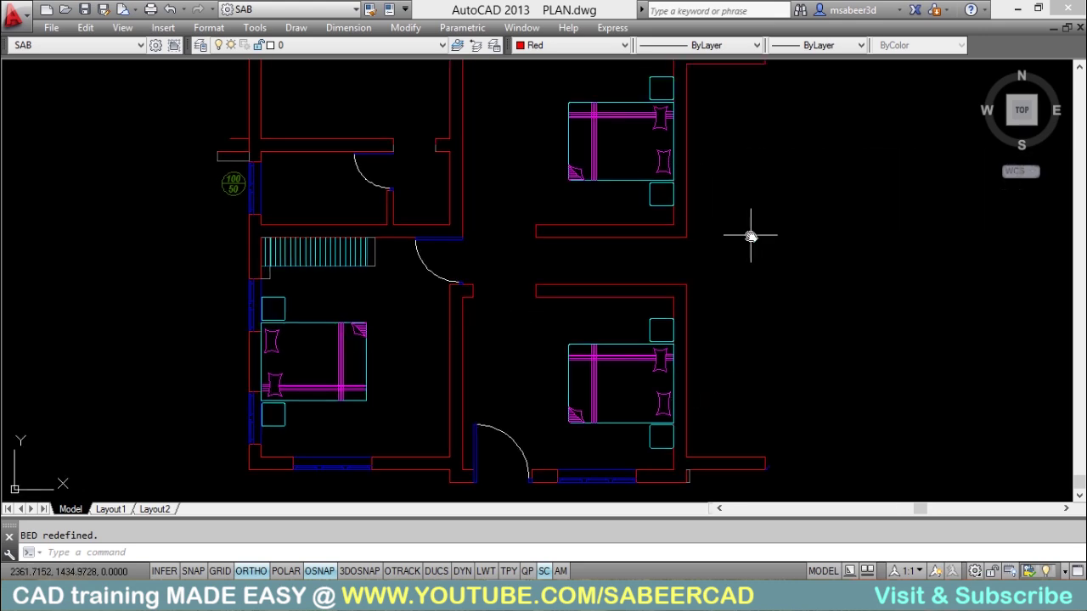
{"action": "left_click", "coordinate": [766, 348]}
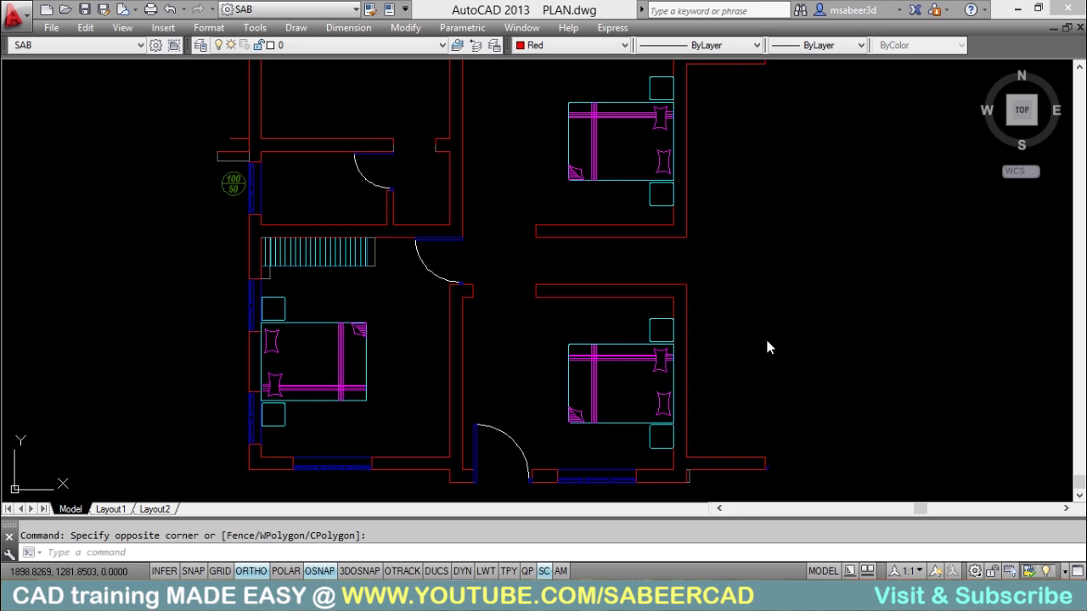